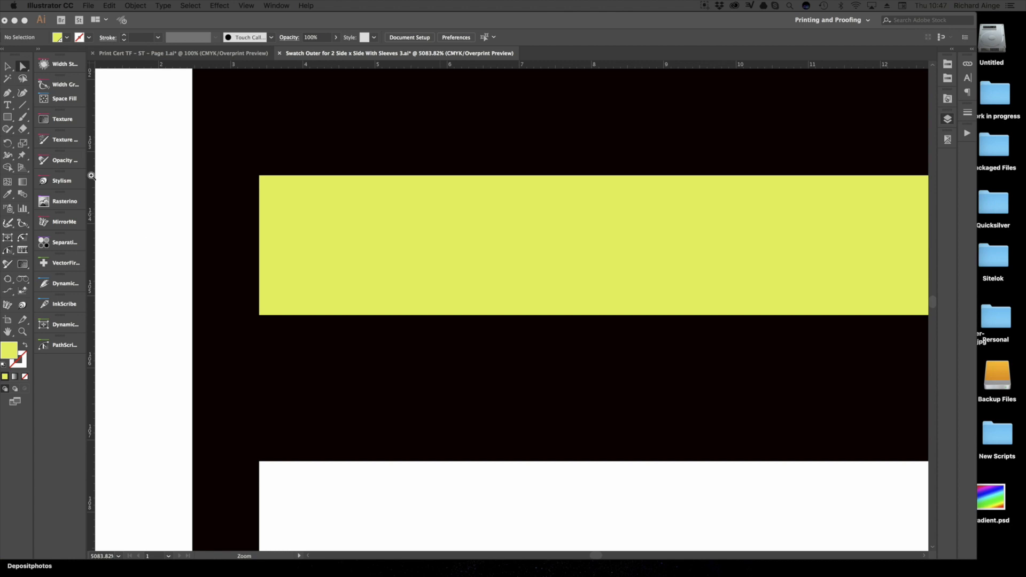
Offset the paths of the thin and thick neon yellow bars by 0.3 mm with miter joins
left_click(23, 67)
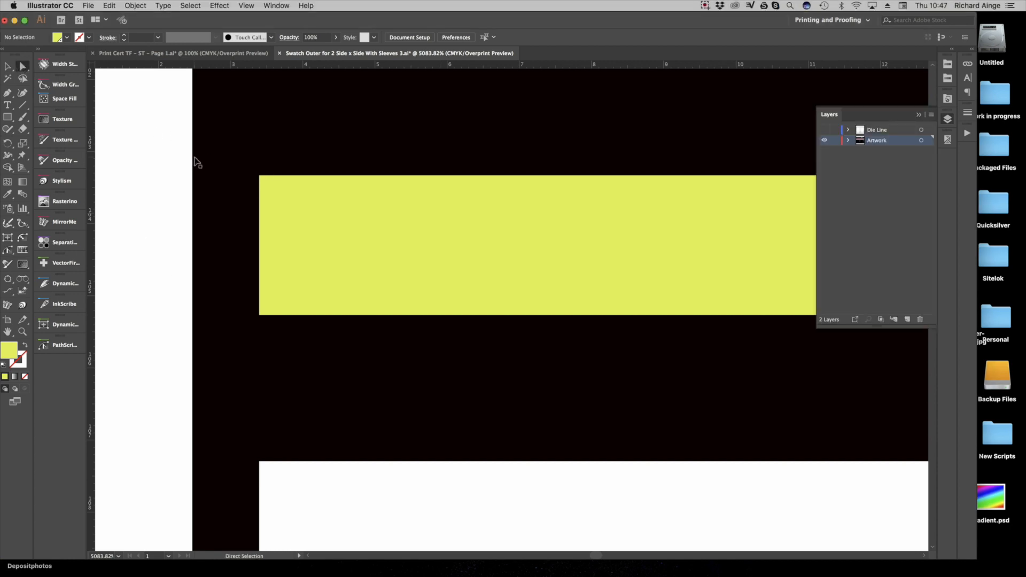
key("super+0")
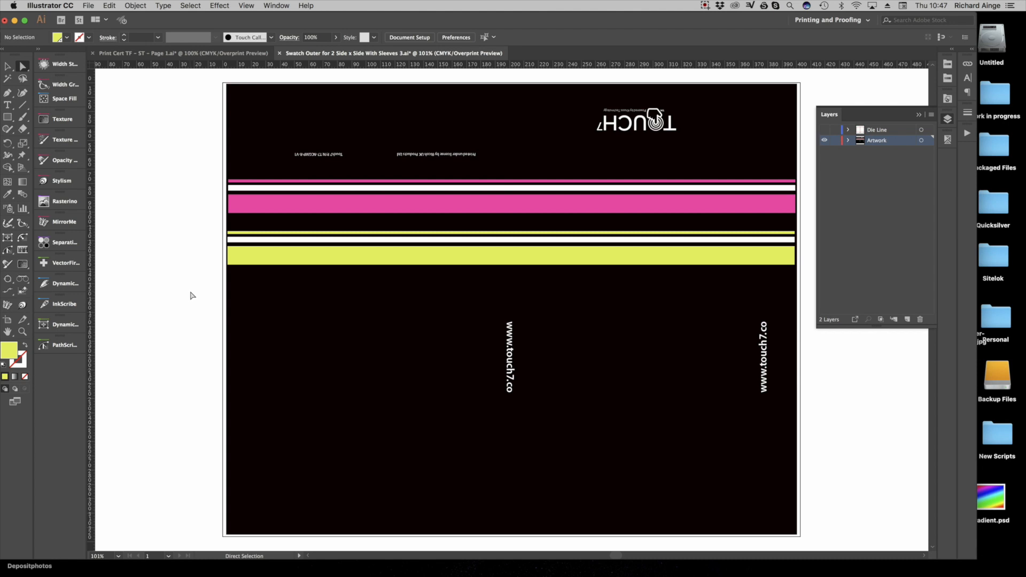
left_click_drag(579, 272, 539, 278)
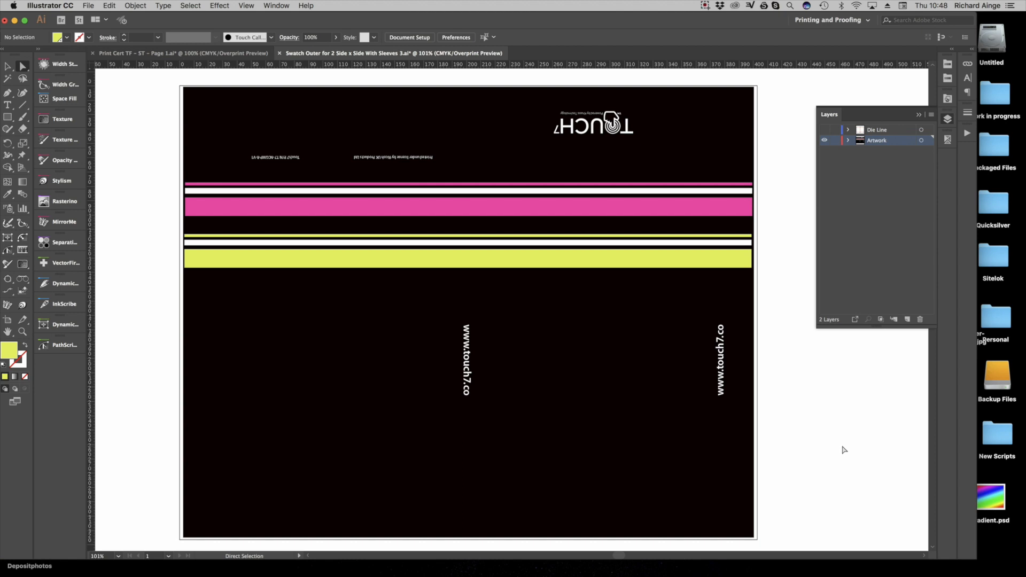
key("super+space")
left_click_drag(161, 169, 283, 287)
left_click(431, 431)
left_click(433, 346, "shift")
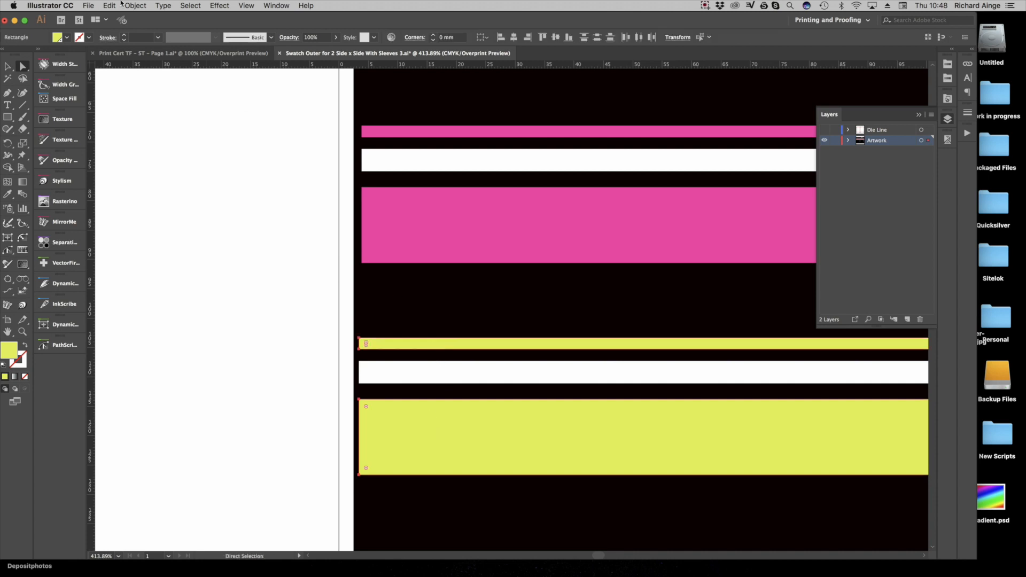
left_click(134, 5)
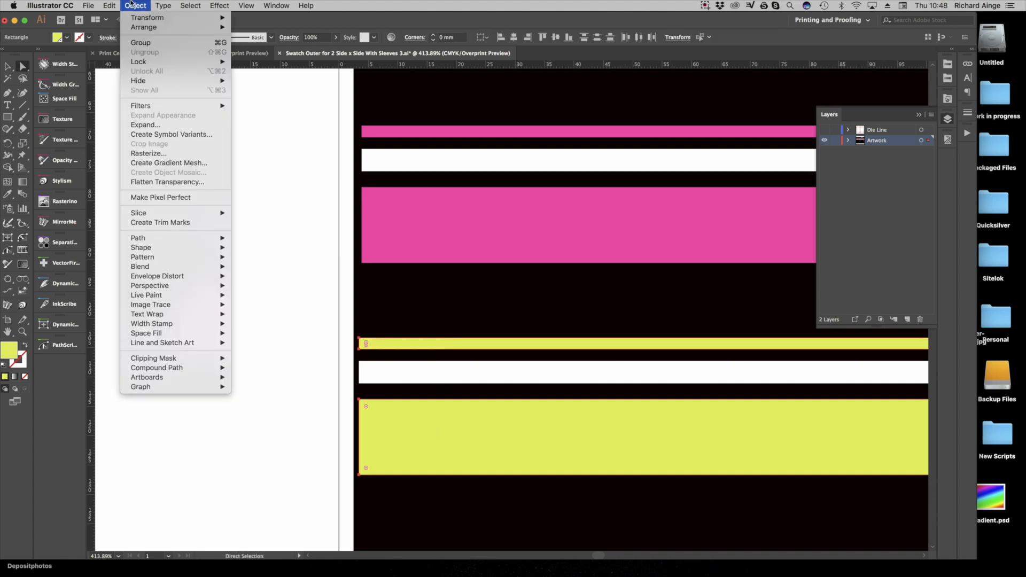
mouse_move(203, 238)
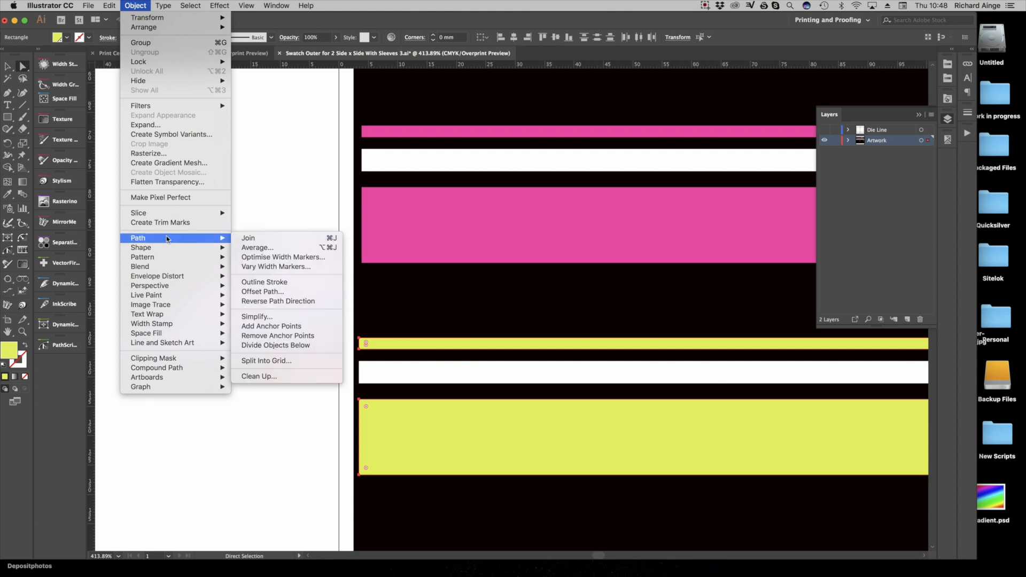
left_click(272, 295)
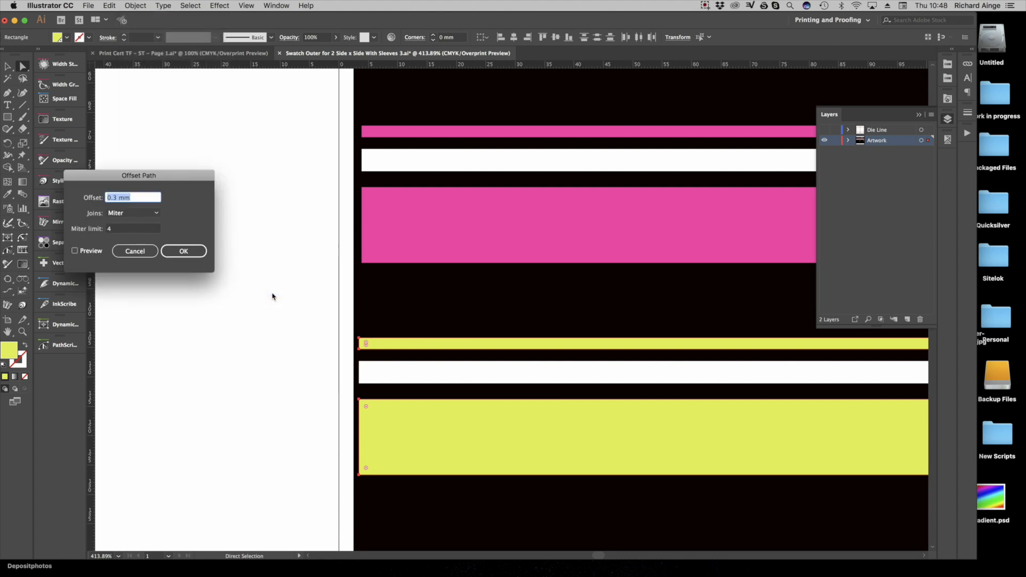
left_click_drag(101, 174, 165, 192)
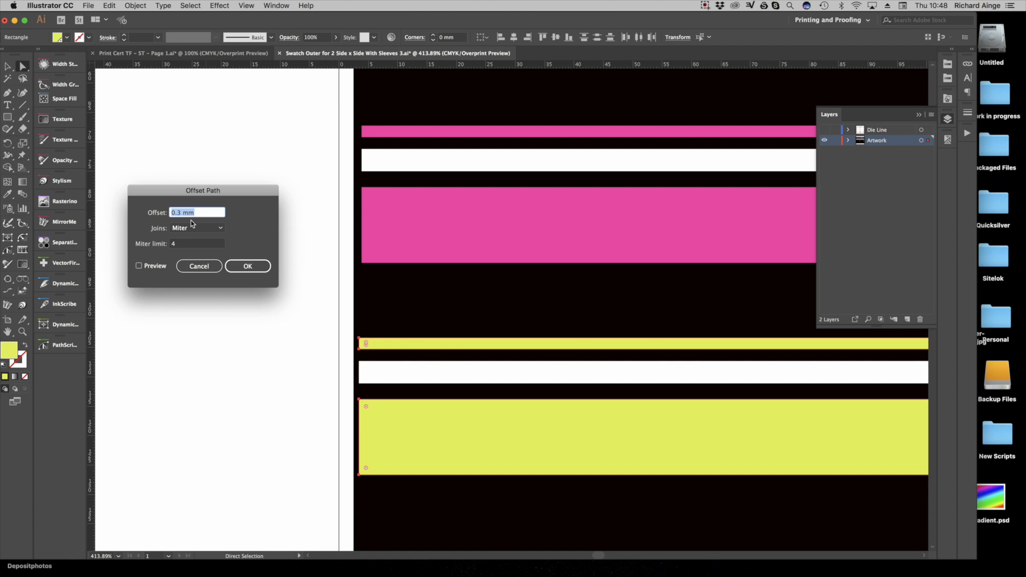
left_click(252, 269)
Turn on Overprint Fill for the two enlarged yellow bars and deselect them
key("super+space")
left_click_drag(355, 319, 473, 496)
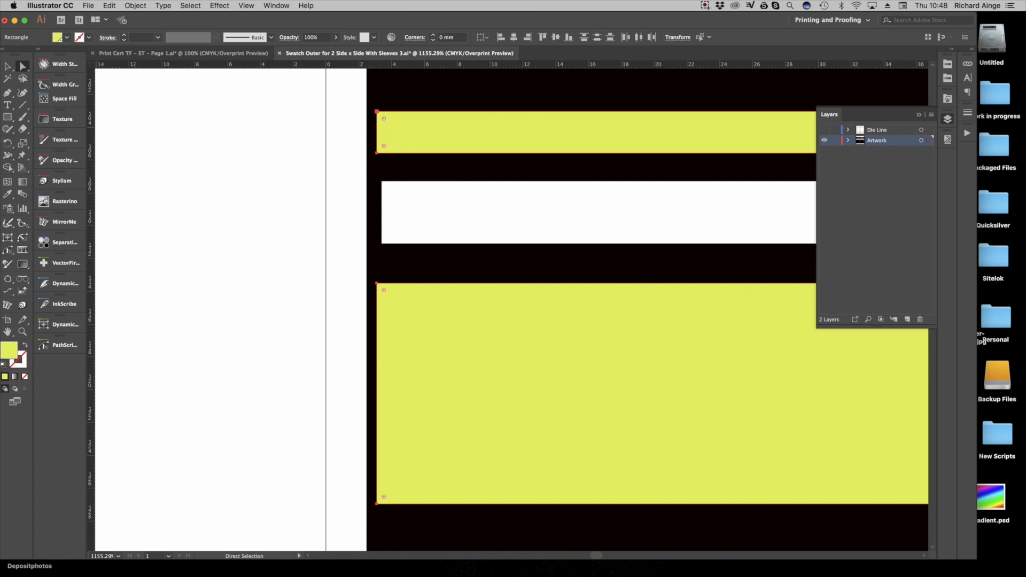
key("super+F11")
left_click_drag(168, 72, 229, 121)
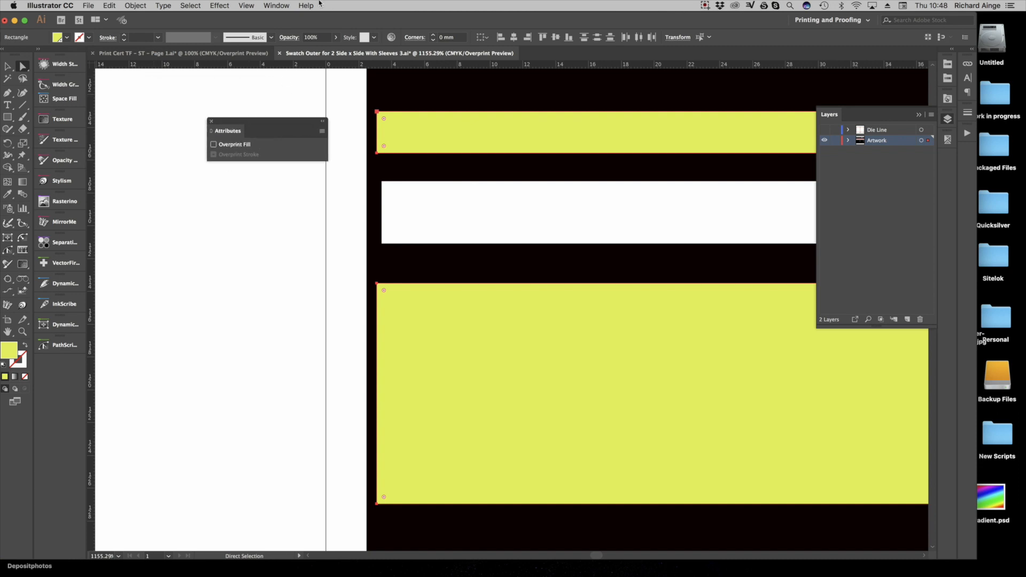
left_click(246, 6)
mouse_move(276, 5)
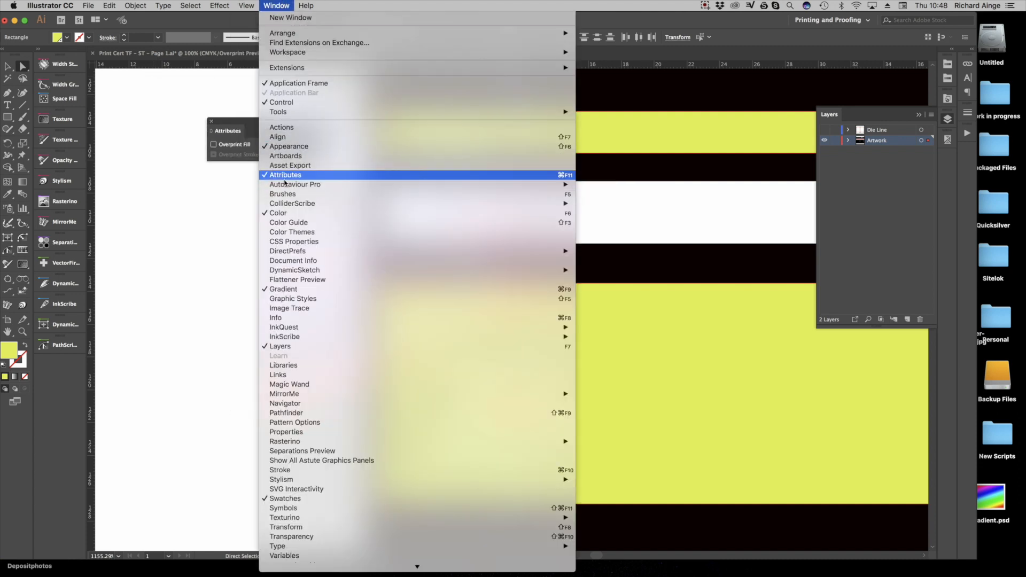
left_click(229, 5)
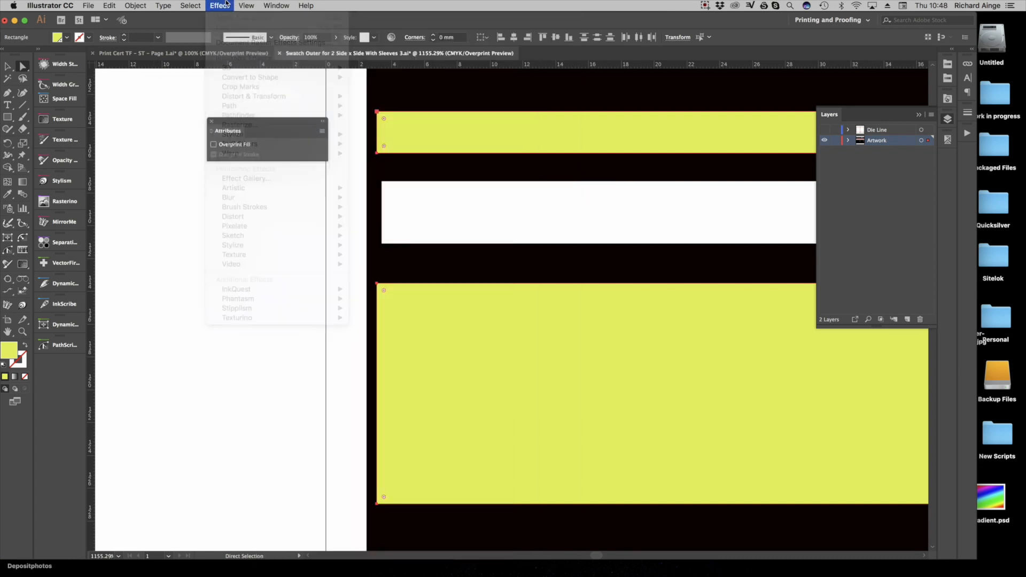
left_click(228, 145)
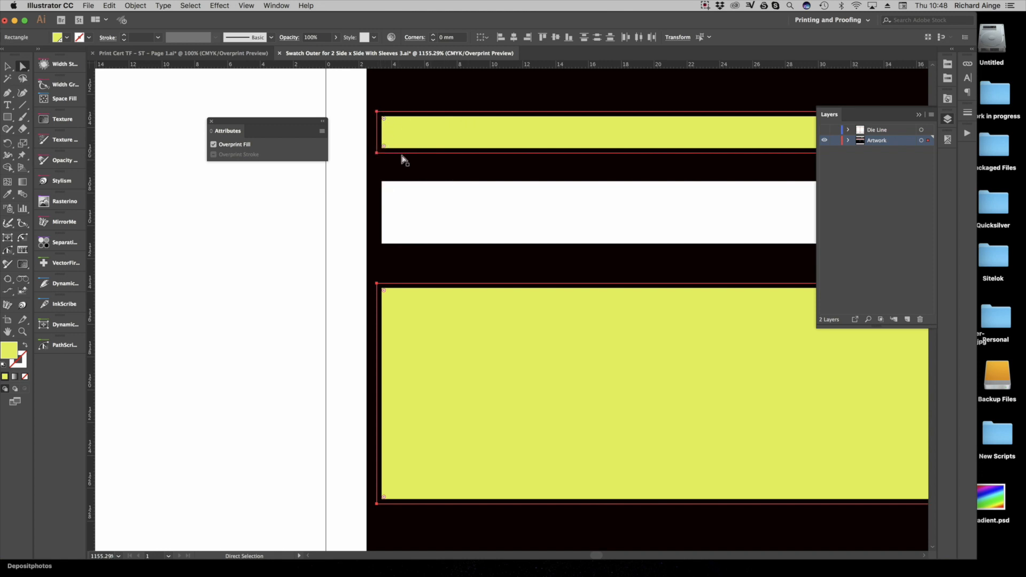
left_click(318, 265)
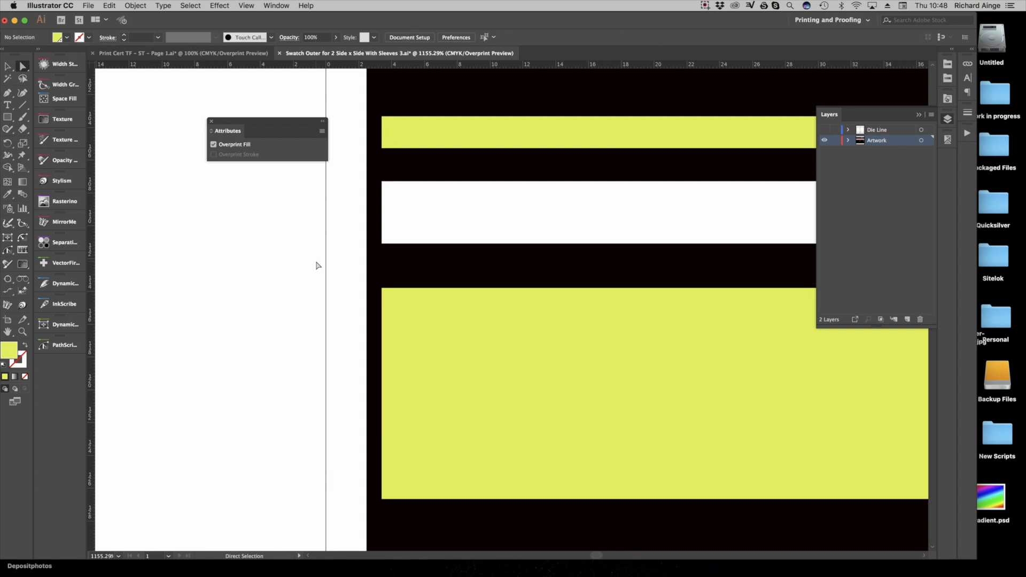
Offset the paths of the thin and thick neon pink bars using the same 0.3 mm offset
key("super+0")
left_click(357, 205)
left_click_drag(205, 169, 270, 219)
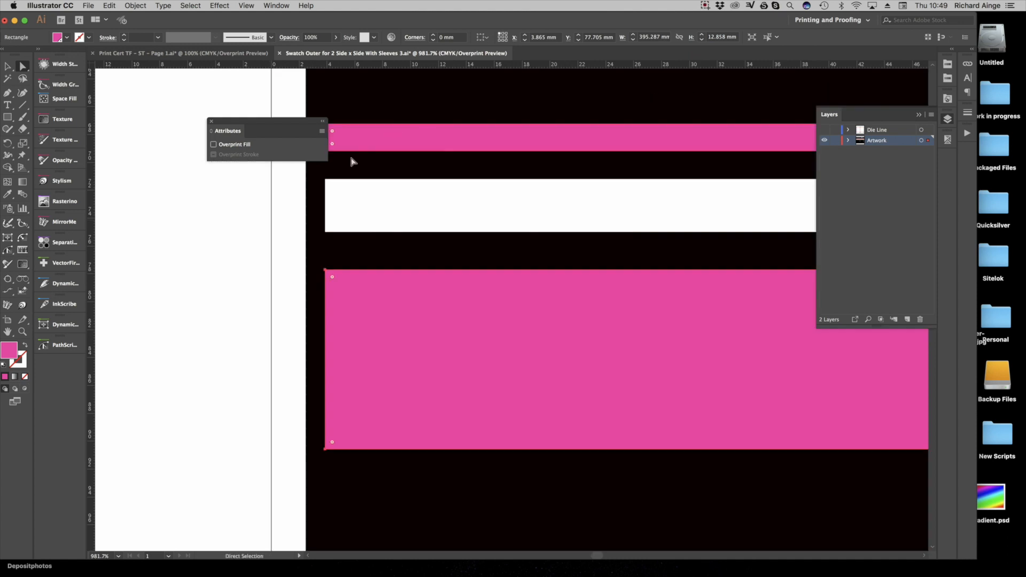
scroll(484, 184, "left", 5)
left_click(137, 6)
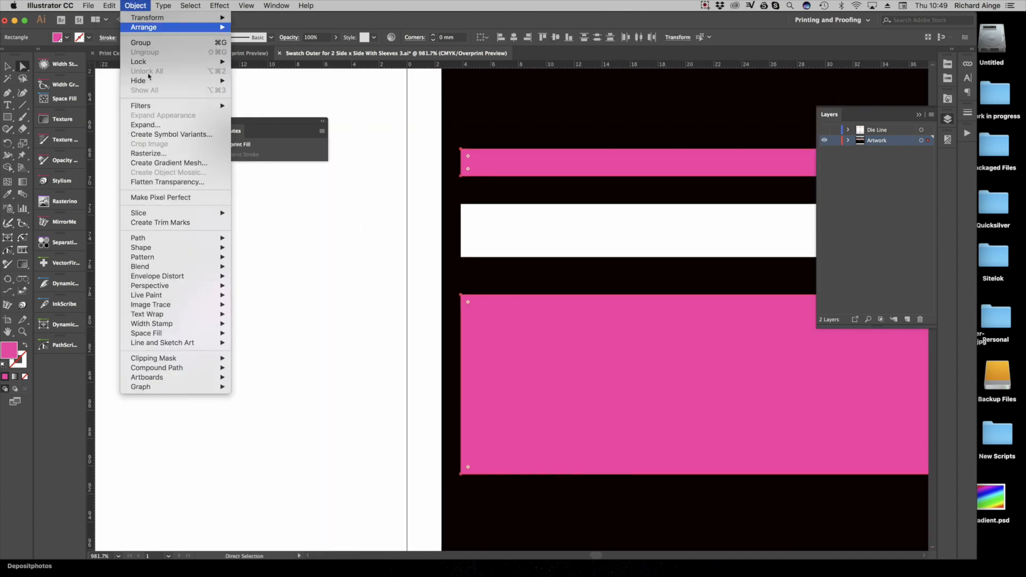
left_click(289, 296)
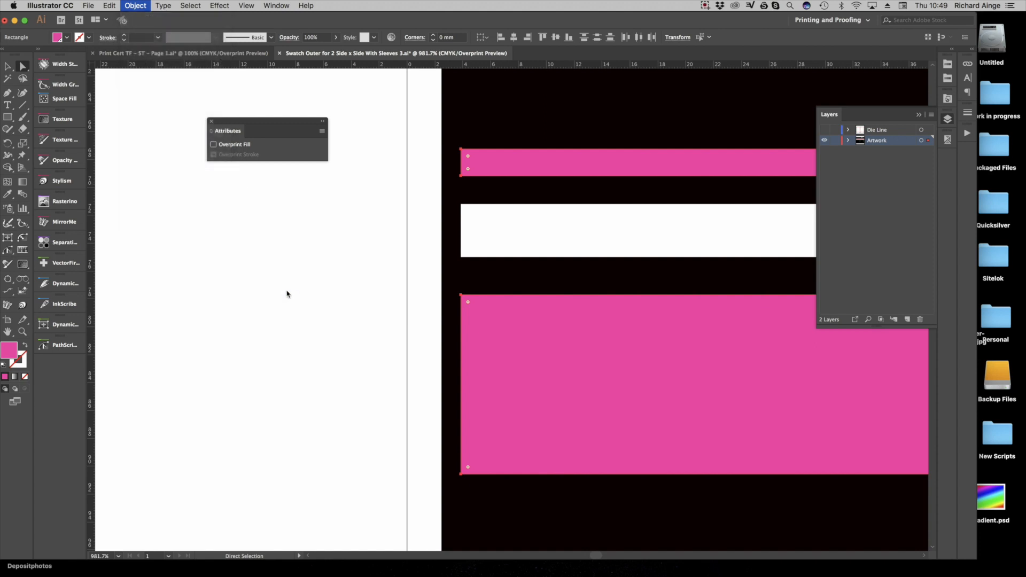
left_click(246, 266)
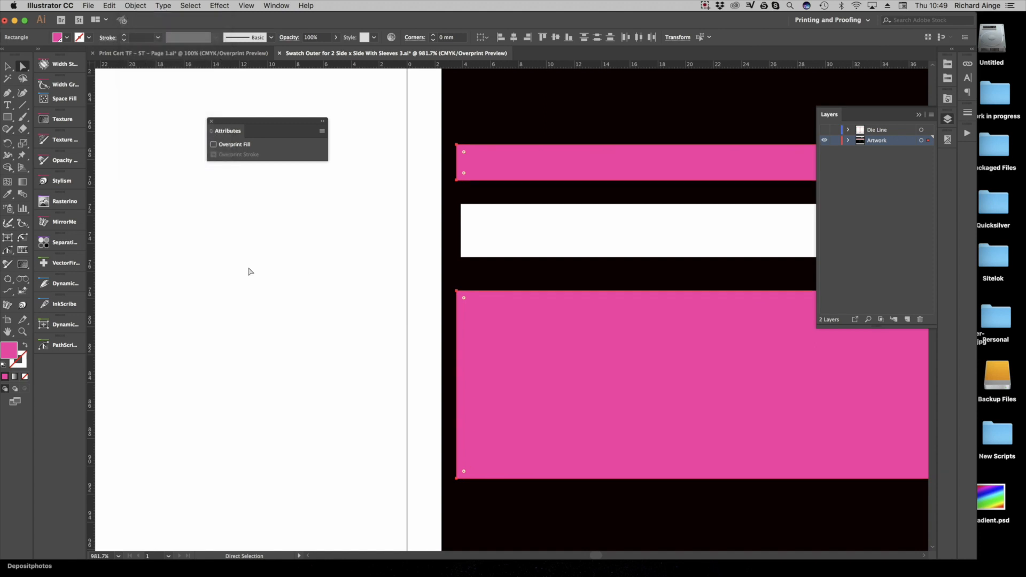
Turn on Overprint Fill for the two enlarged pink bars and close the attributes settings
left_click(213, 145)
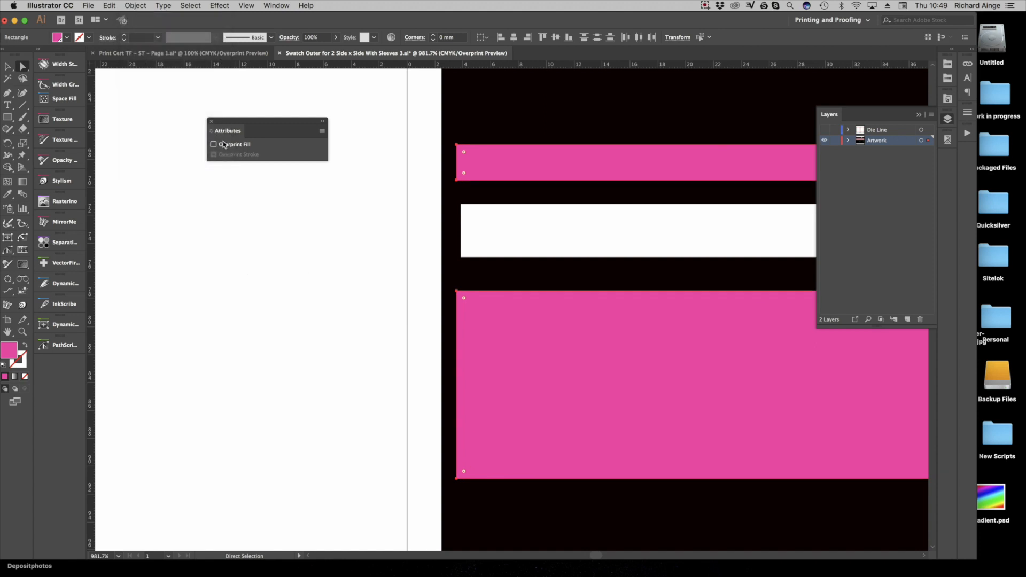
left_click(254, 234)
key("super+0")
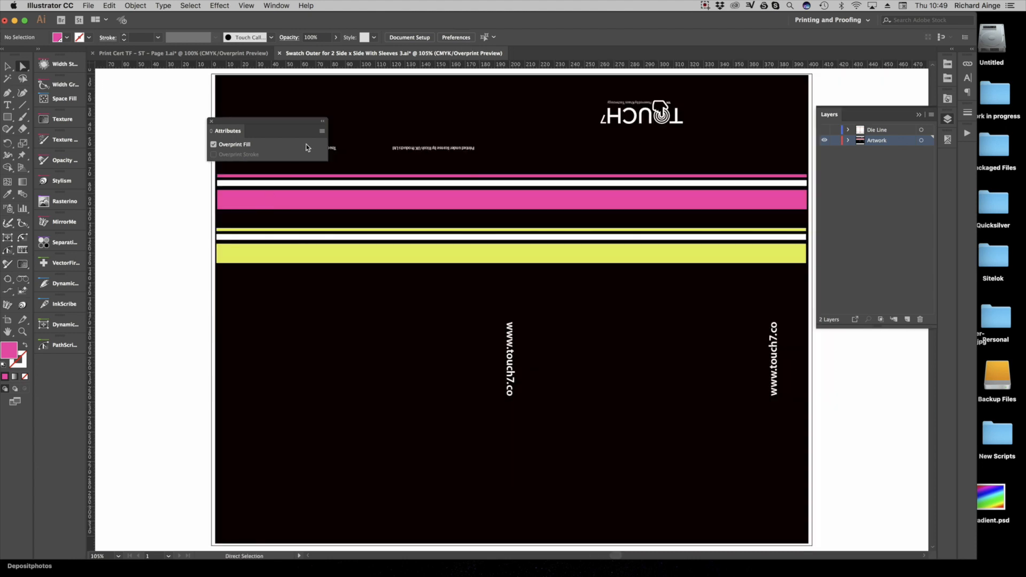
left_click(211, 122)
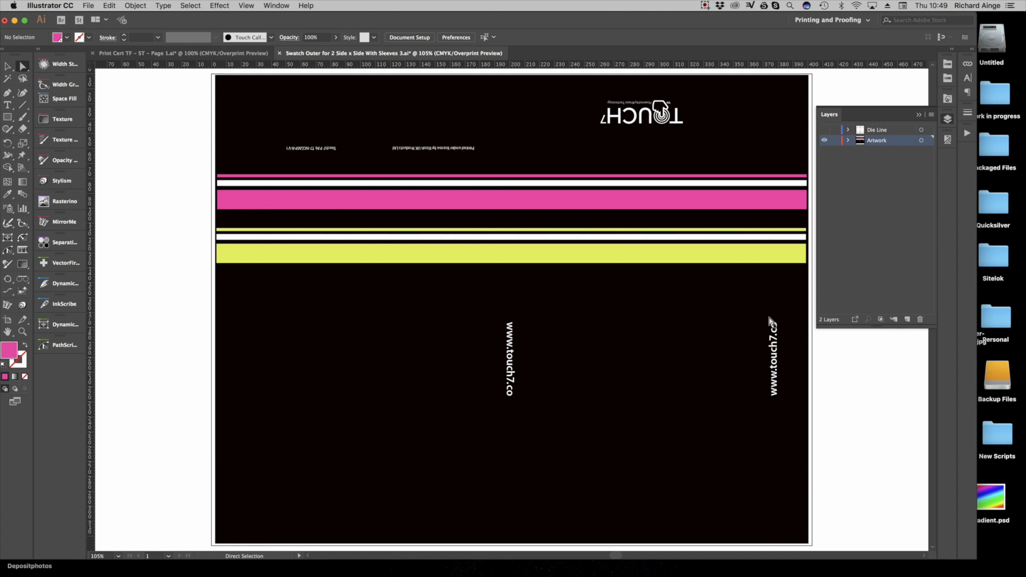
Generate colour separations of the carton artwork and delete the printer's marks layer from the resulting document
left_click_drag(717, 336, 660, 332)
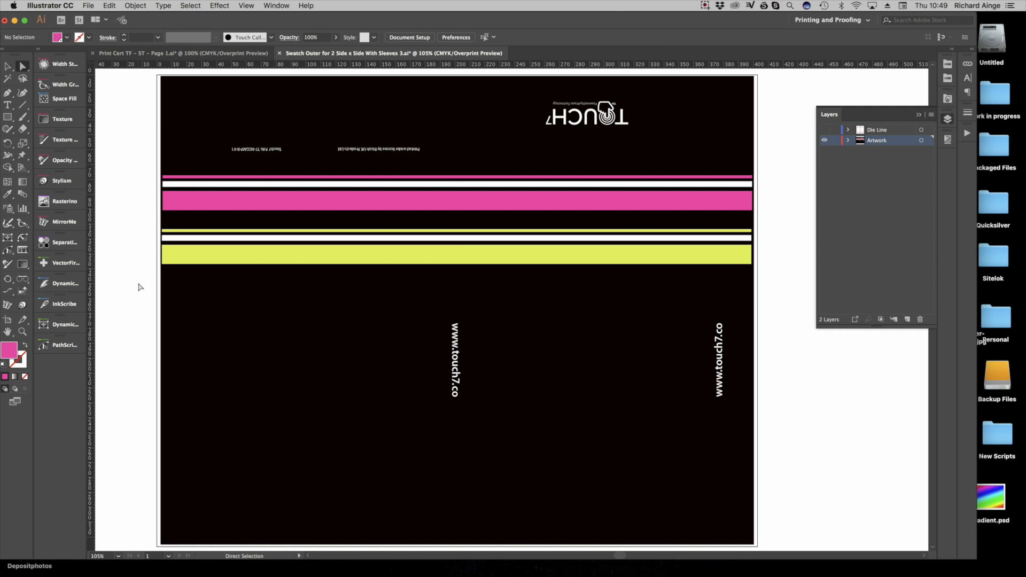
left_click(58, 244)
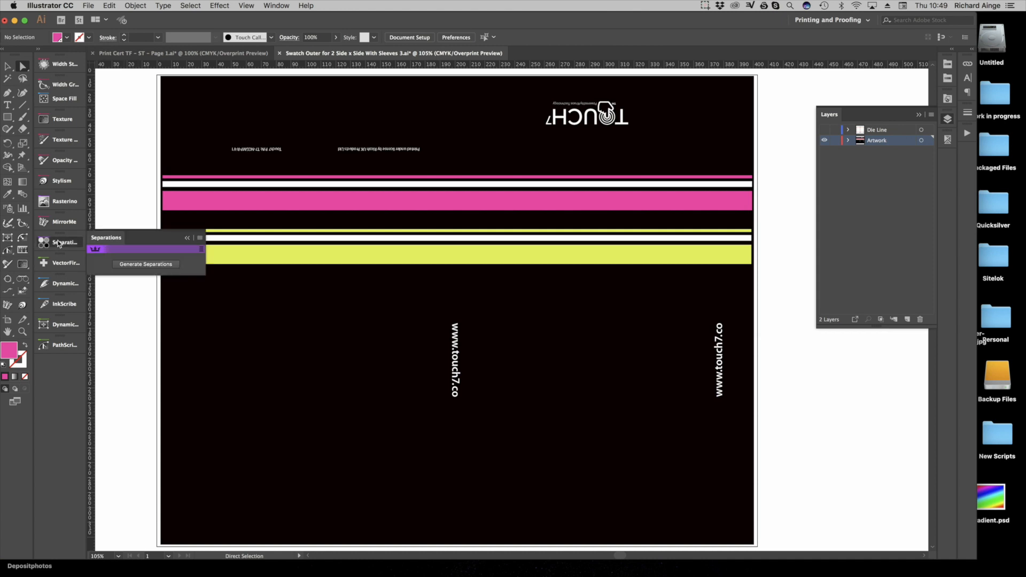
left_click(146, 264)
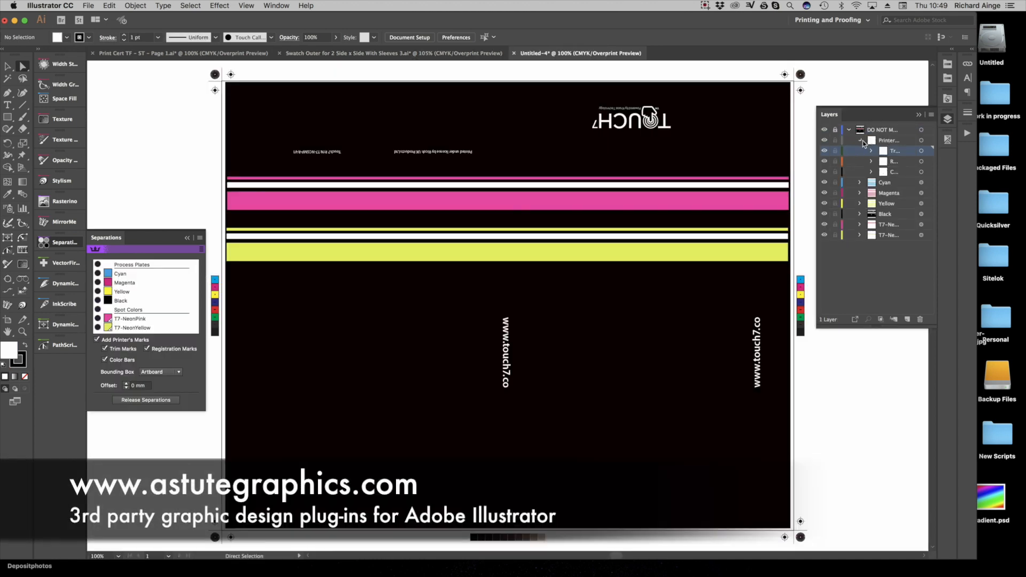
left_click(861, 140)
left_click_drag(874, 142, 923, 321)
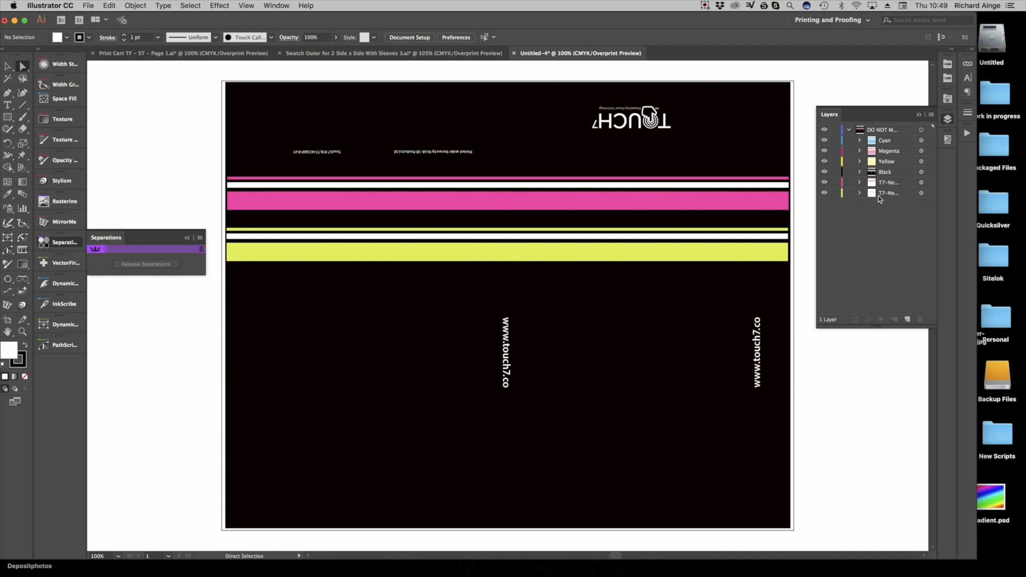
Try deleting the T7-NeonYellow separation layer and undo the deletion
left_click(879, 194)
left_click(921, 320)
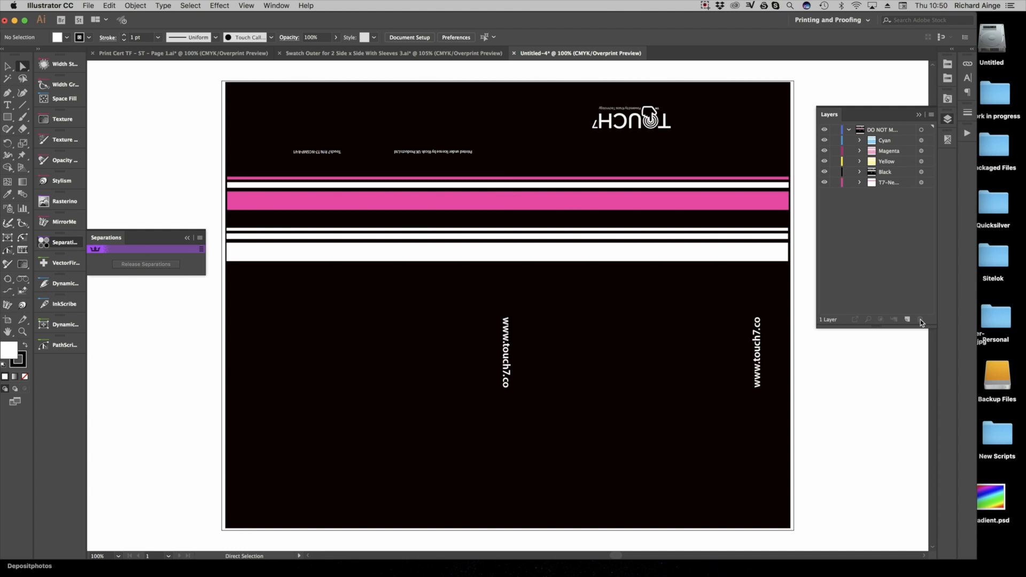
key("super+z")
Delete the Cyan, Magenta, Yellow, Black and T7-NeonPink separation layers, keeping only T7-NeonYellow
left_click(882, 184)
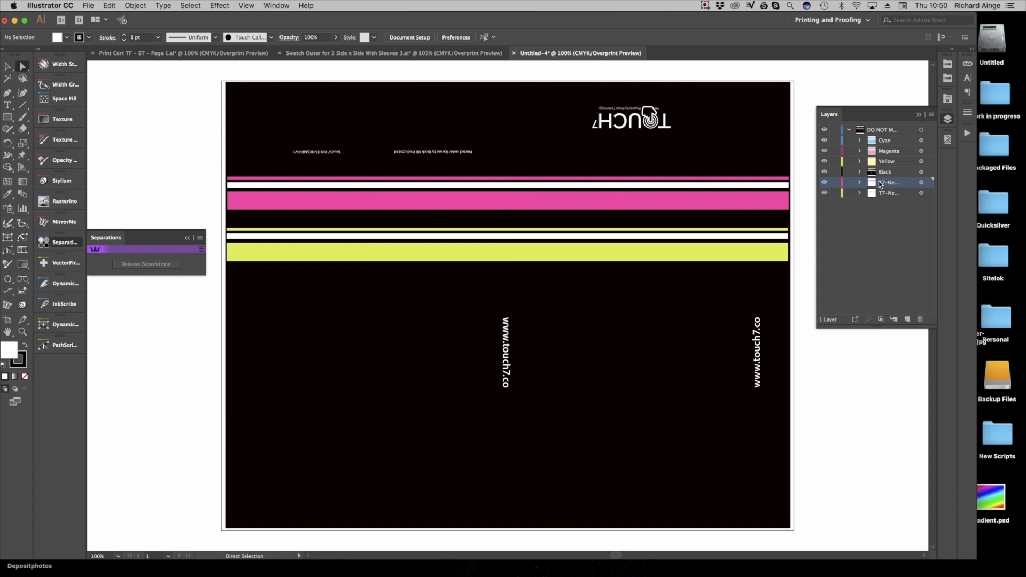
left_click(885, 141, "shift")
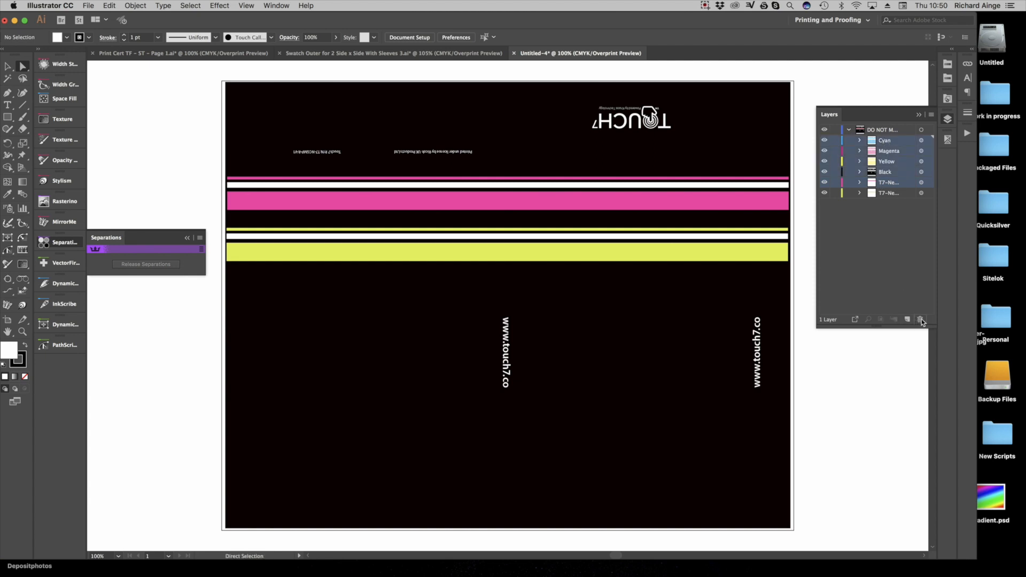
left_click(921, 319)
Switch to InDesign and show the trap presets for the document with the hexagons and neon text
left_click(576, 307)
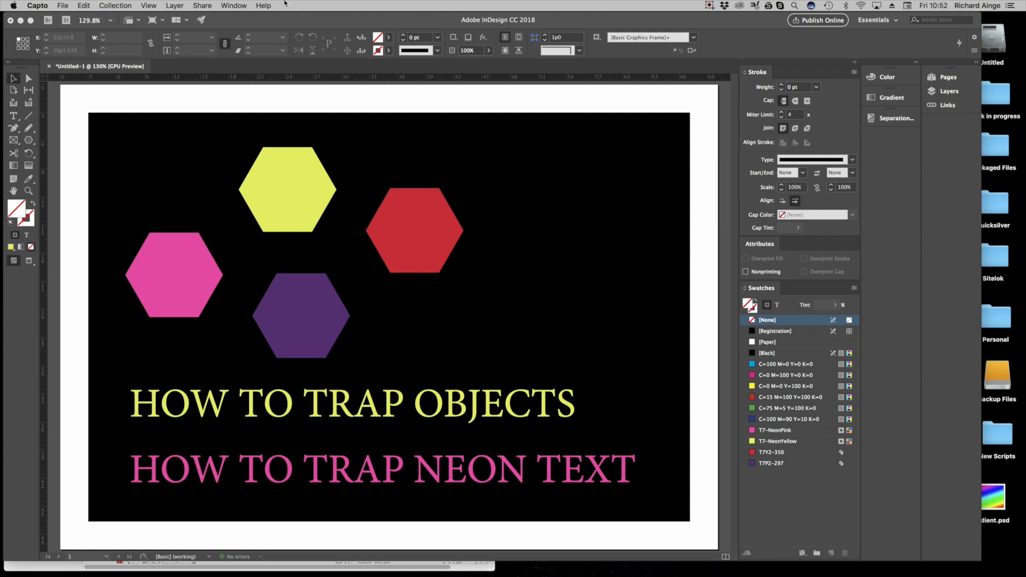
left_click(220, 4)
left_click(165, 100)
left_click(247, 5)
mouse_move(272, 6)
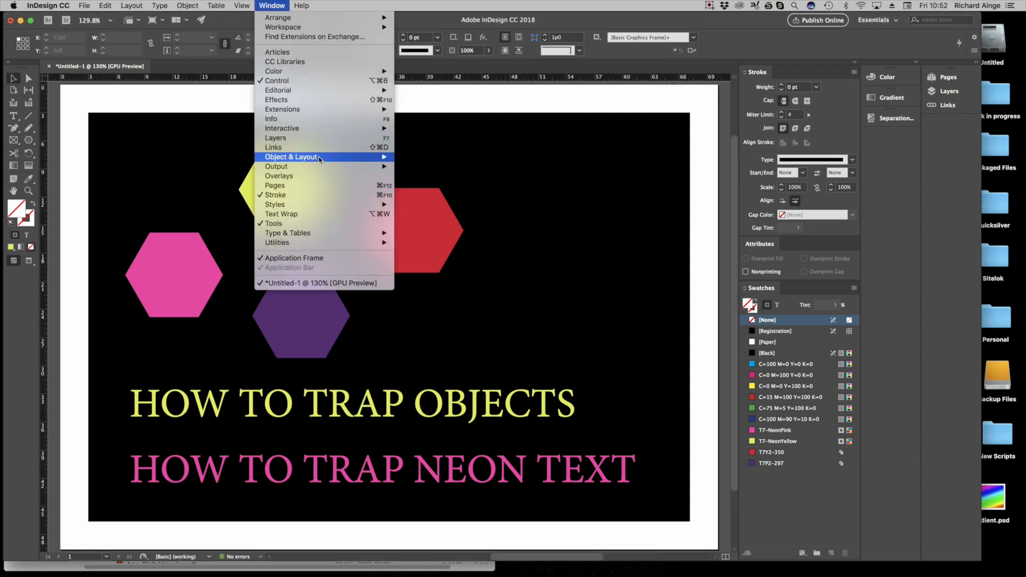
mouse_move(303, 165)
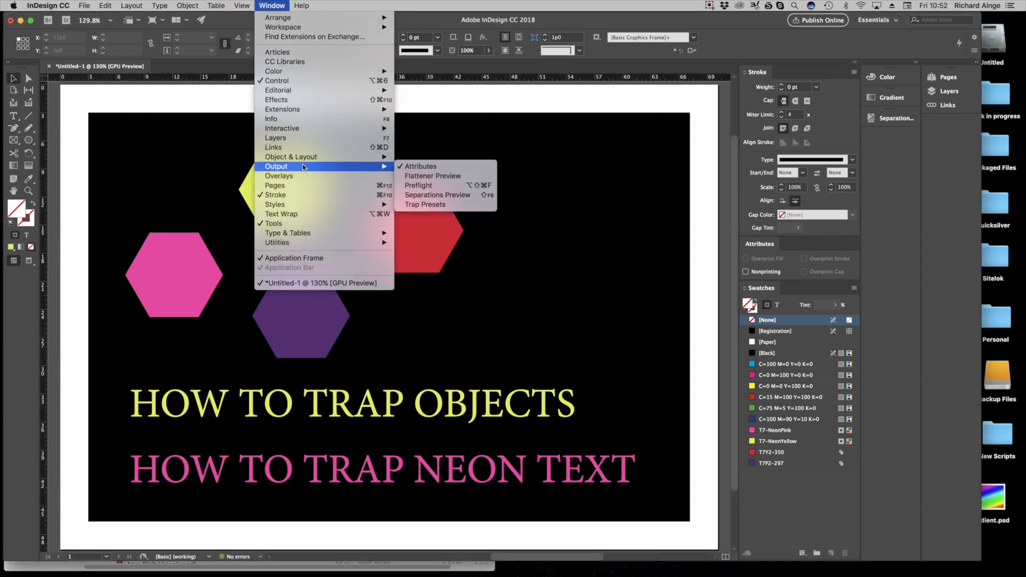
left_click(462, 209)
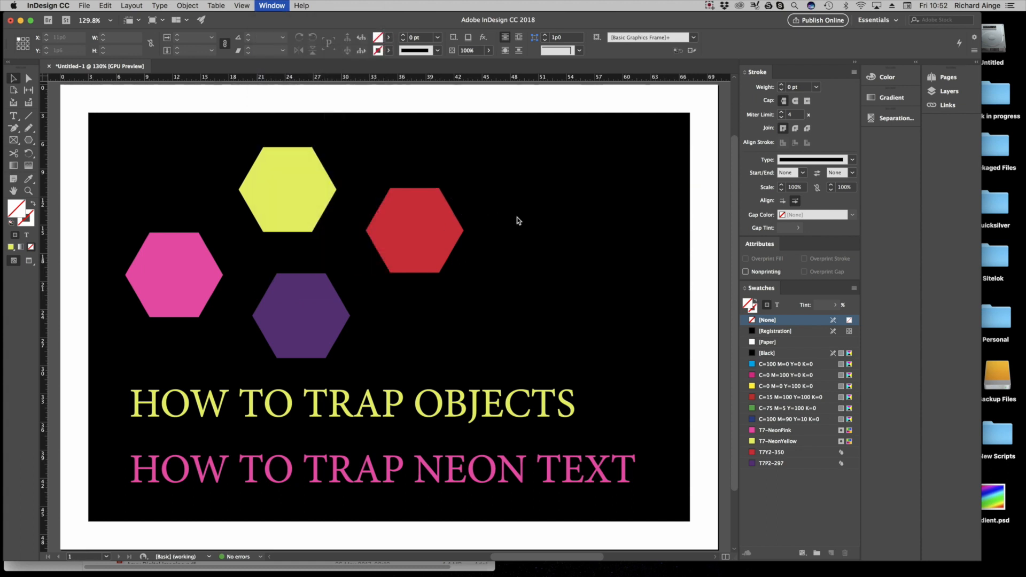
Create a new trap preset named Trap Preset 1, keeping the default trap widths, appearance and thresholds
left_click(721, 121)
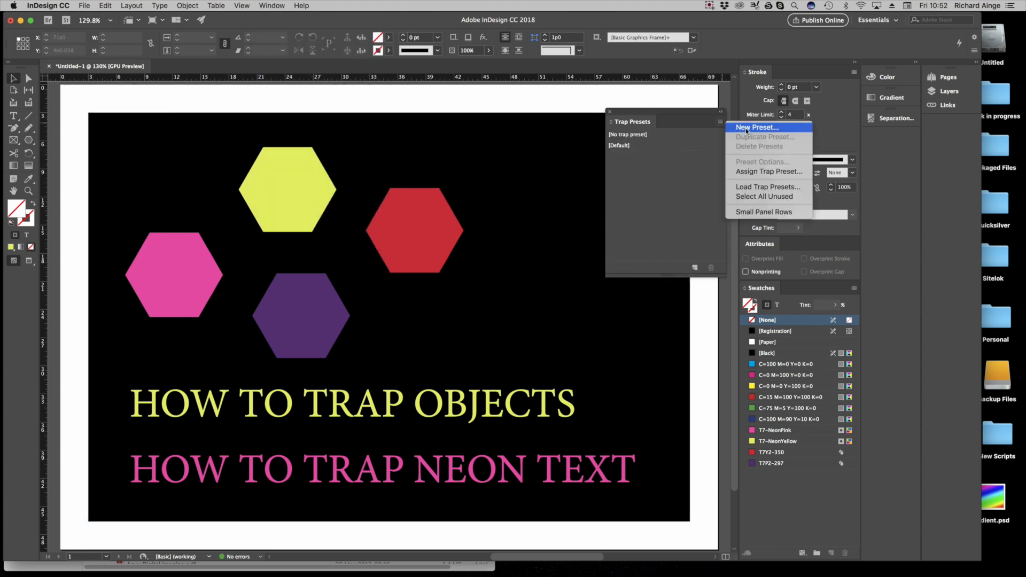
left_click(747, 129)
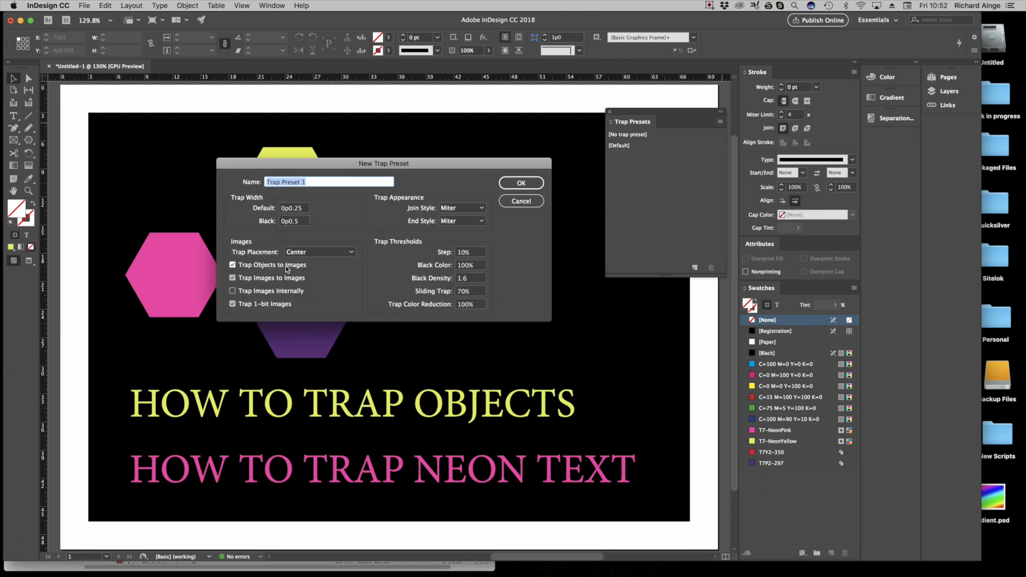
left_click(292, 208)
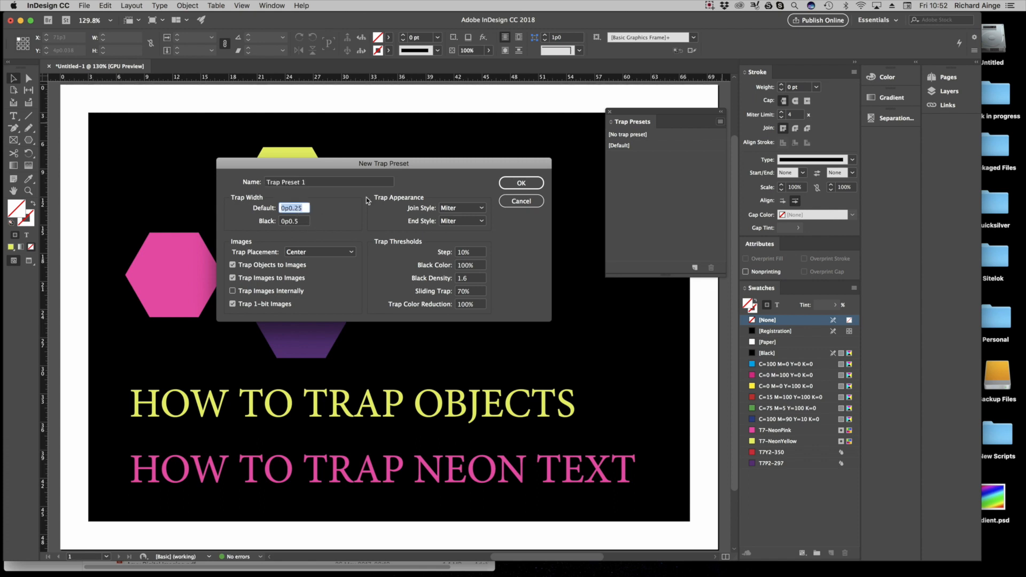
left_click(521, 183)
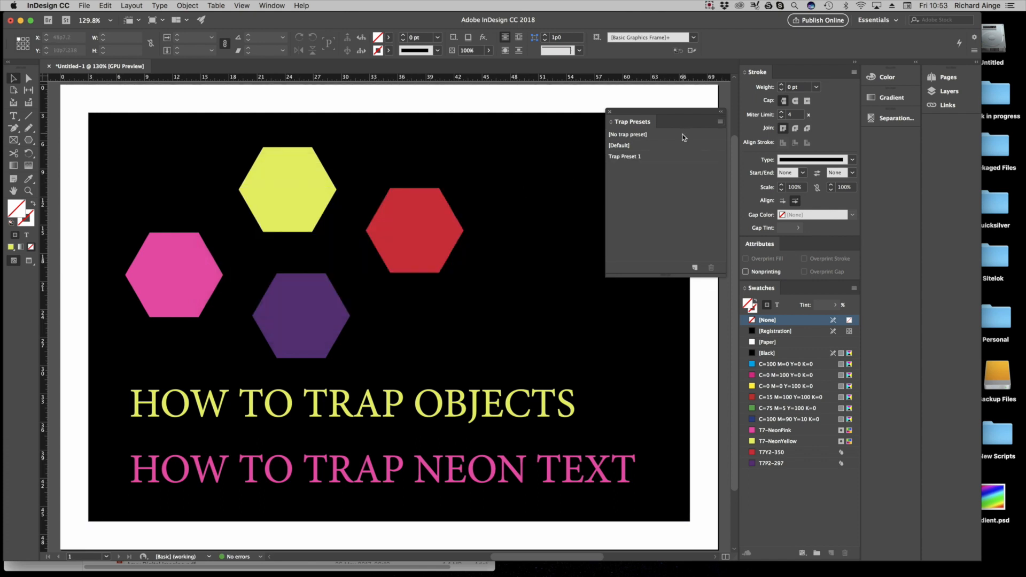
Choose Trap Preset 1 for all pages in the trap preset assignment settings and finish there
left_click(720, 123)
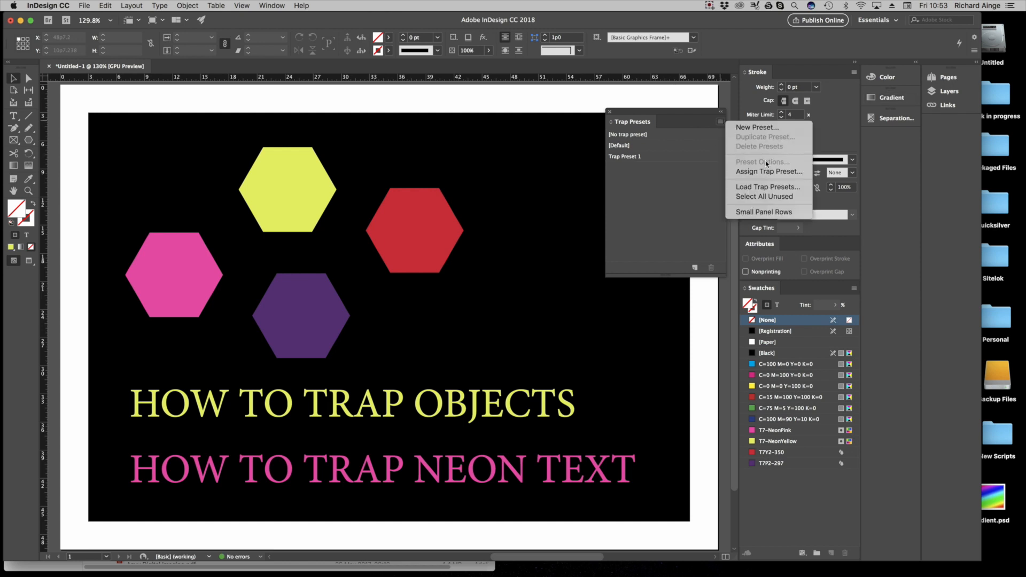
left_click(775, 171)
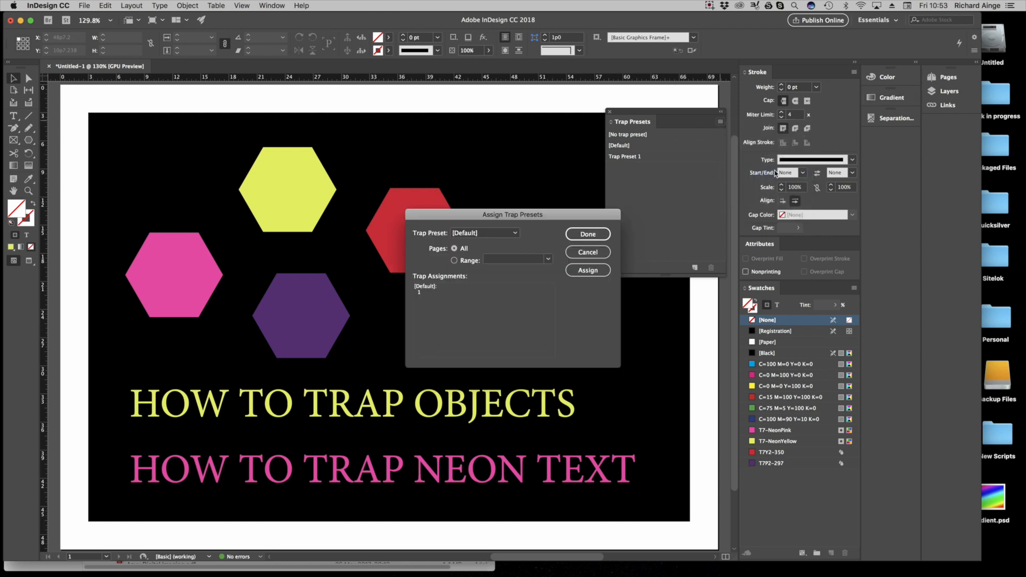
left_click(455, 261)
left_click(465, 234)
left_click(495, 263)
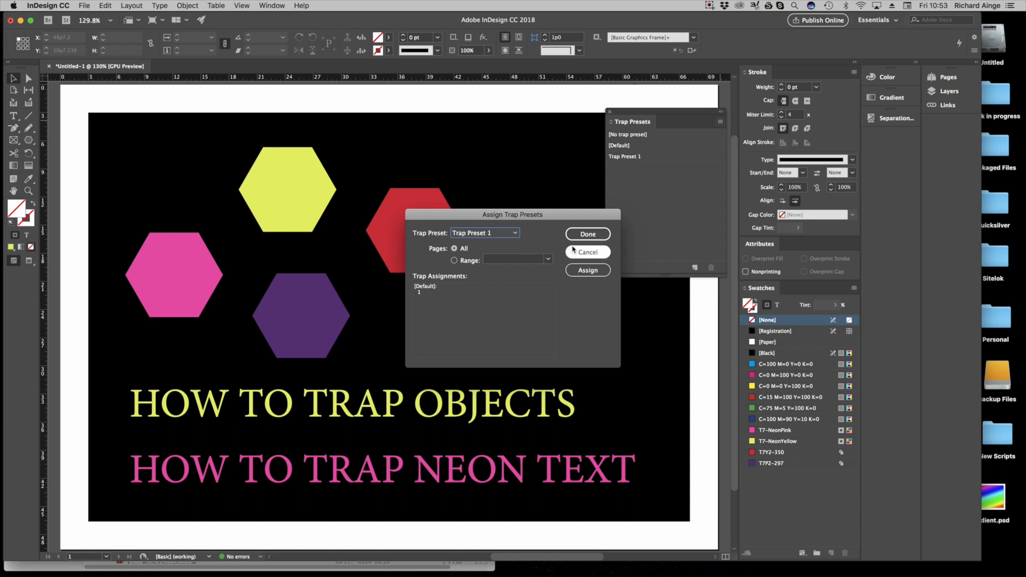
left_click(588, 235)
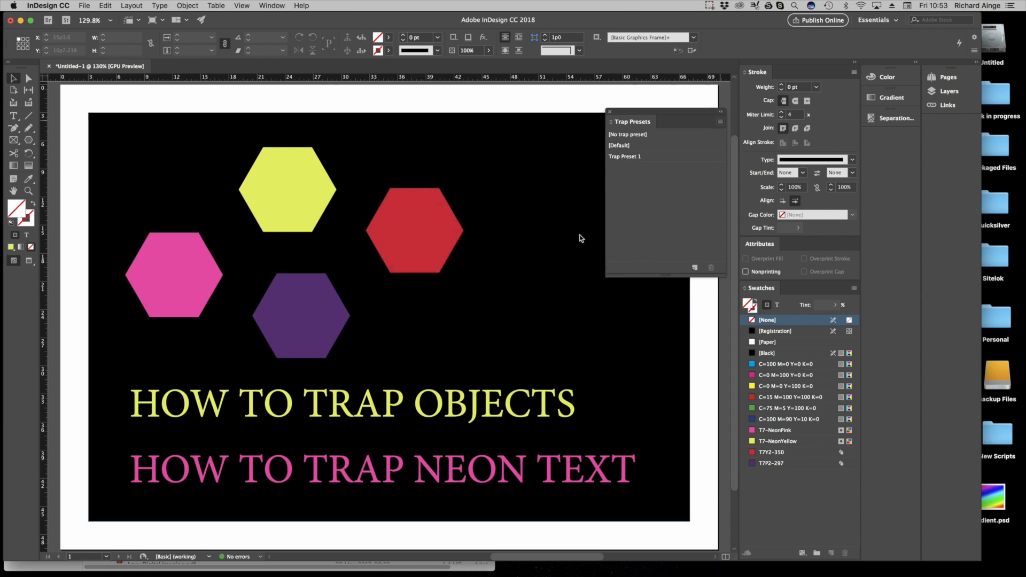
Try setting the print output to Separations with Application Built-In trapping, and leave the print settings without printing
left_click(94, 5)
left_click(115, 289)
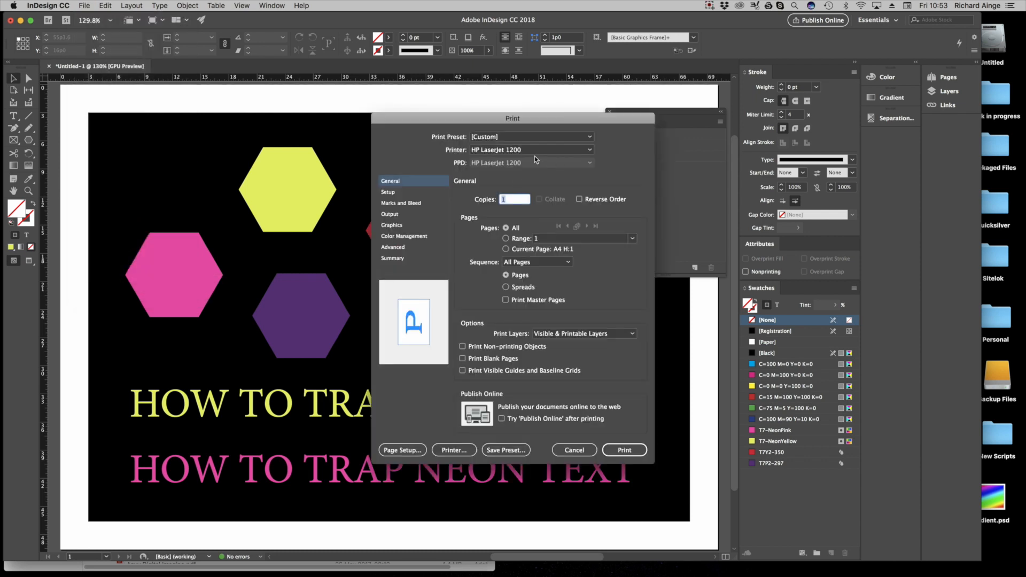
left_click(389, 214)
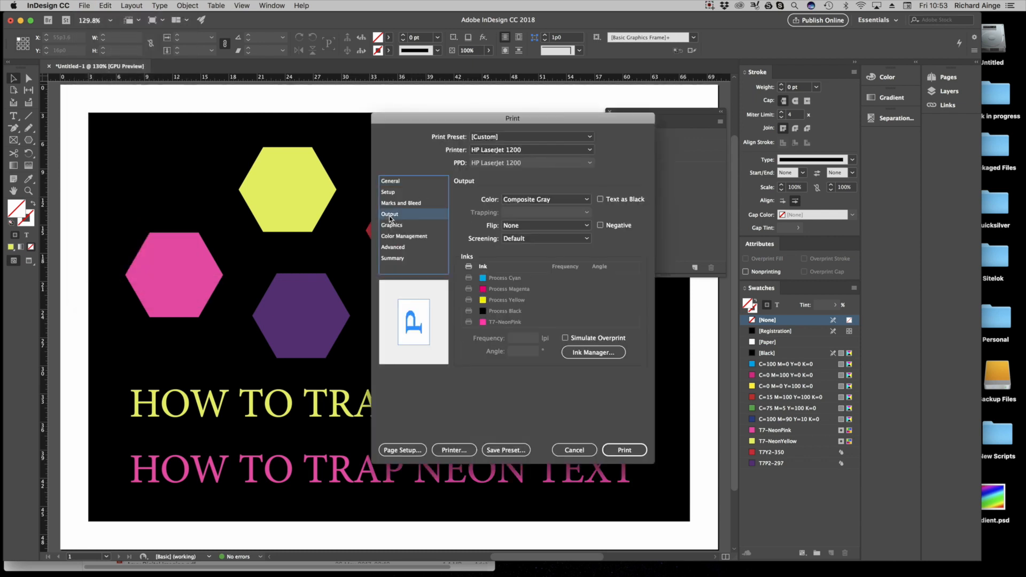
left_click(535, 199)
left_click(537, 251)
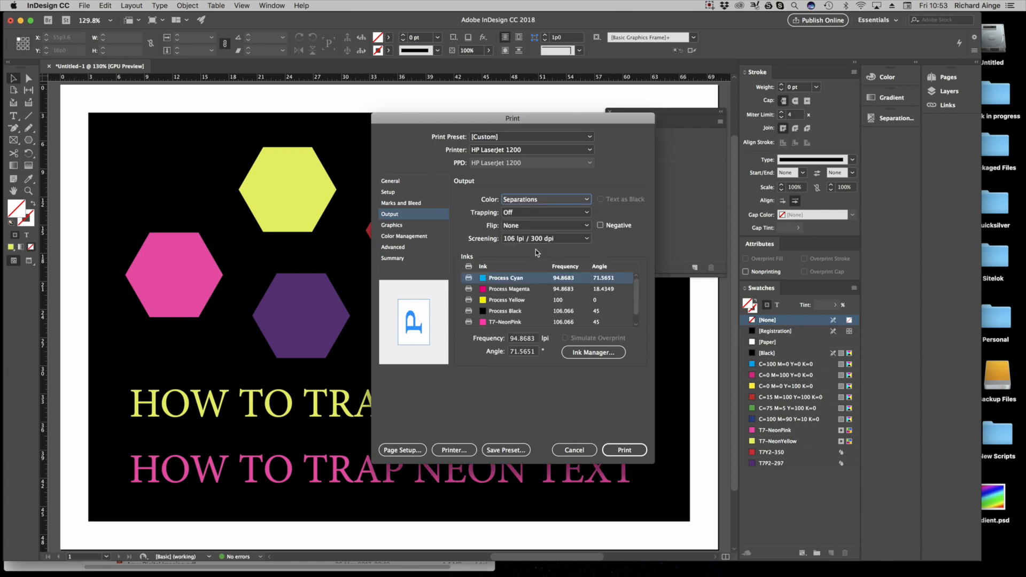
left_click(527, 214)
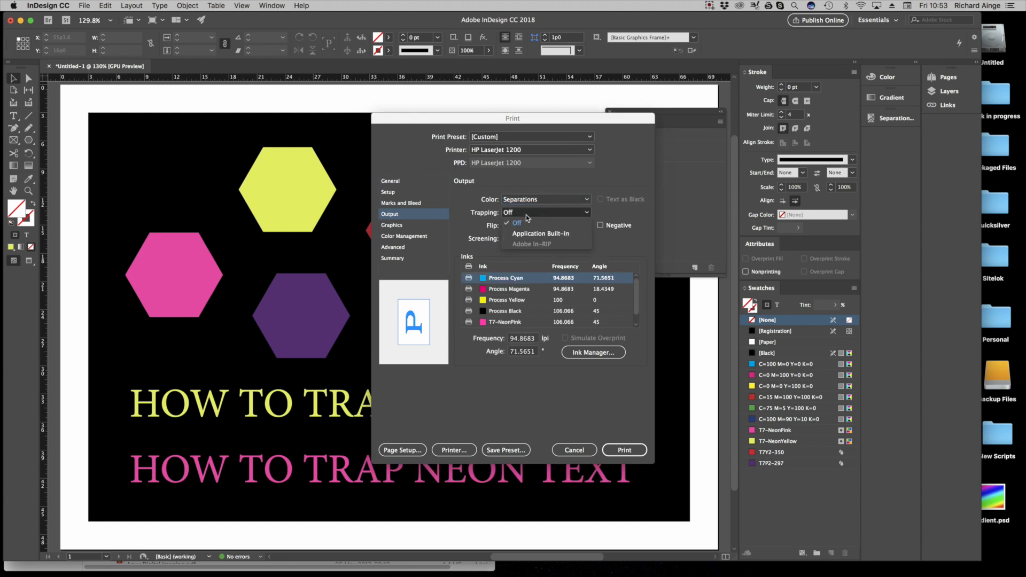
left_click(550, 235)
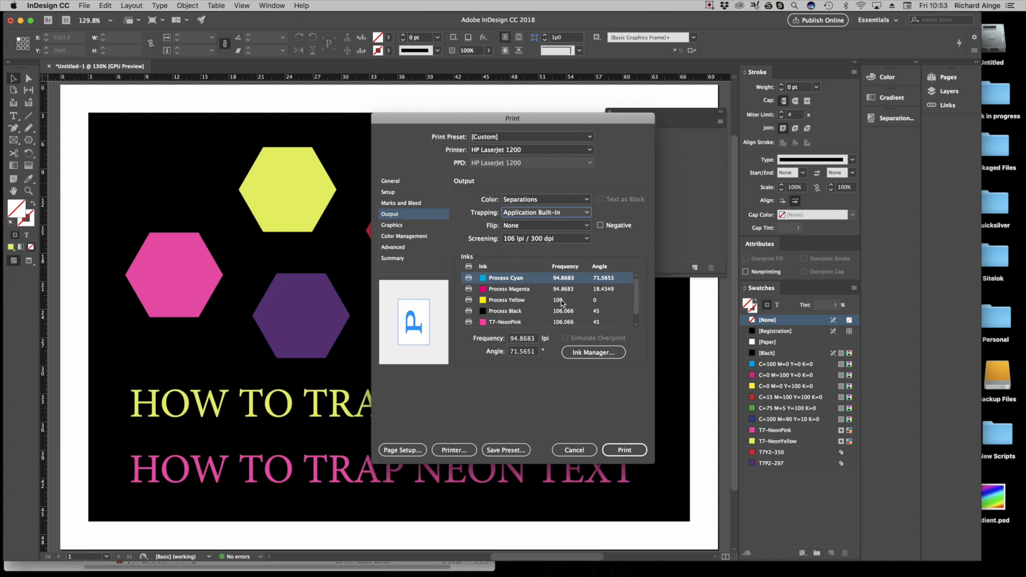
left_click(575, 452)
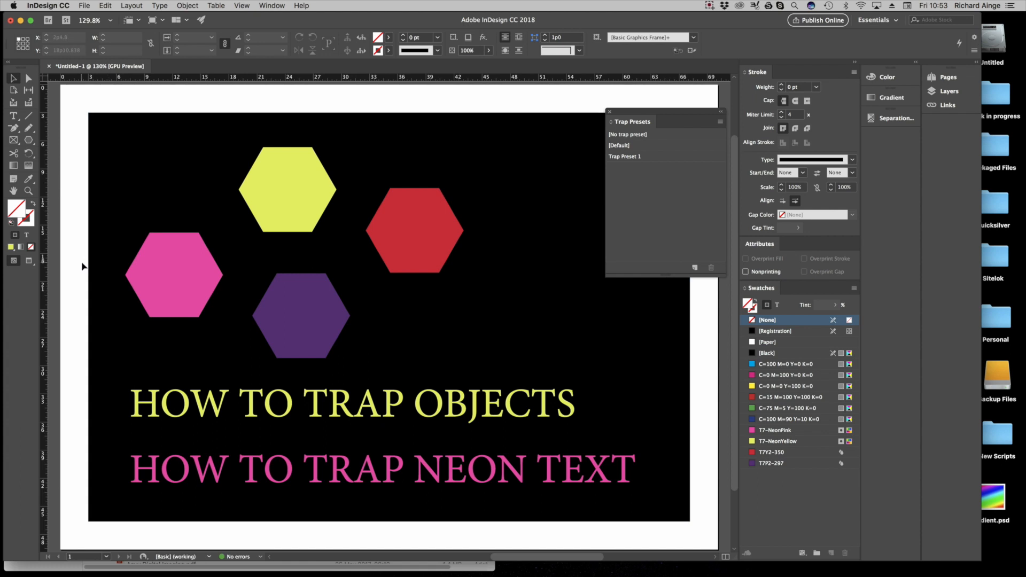
Delete Trap Preset 1 and close the trap presets
left_click(612, 157)
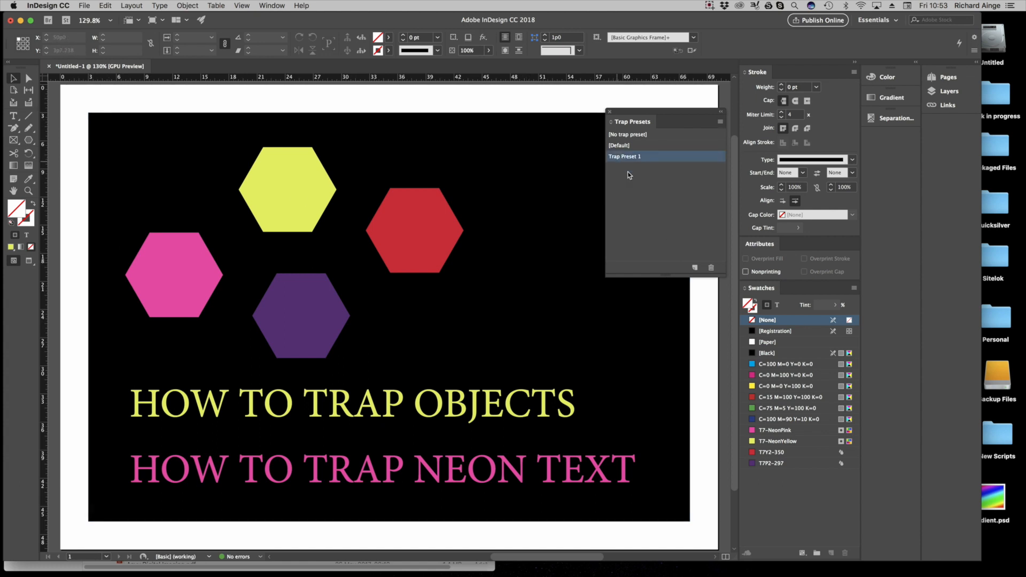
left_click(645, 157)
left_click(711, 267)
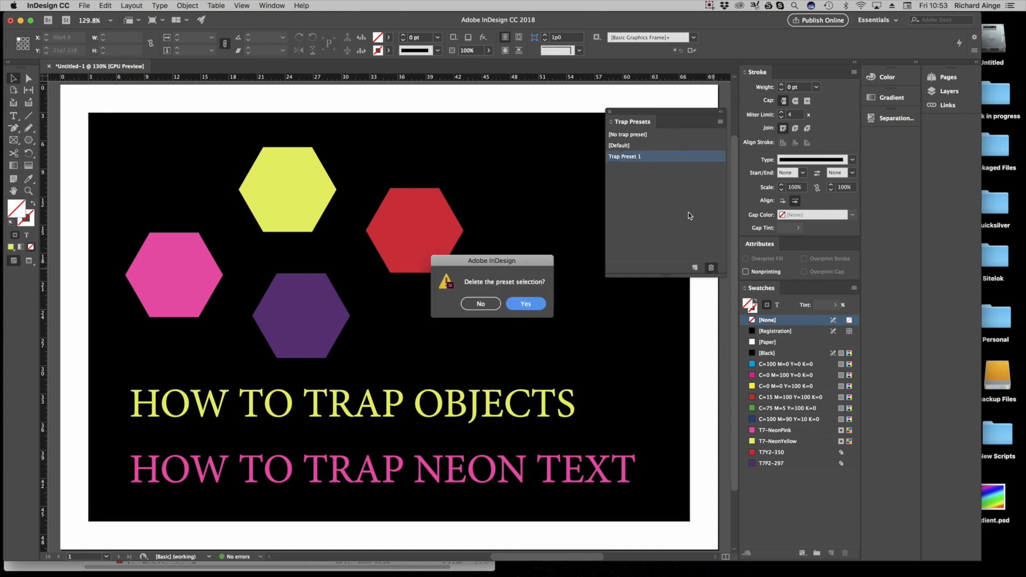
left_click(525, 304)
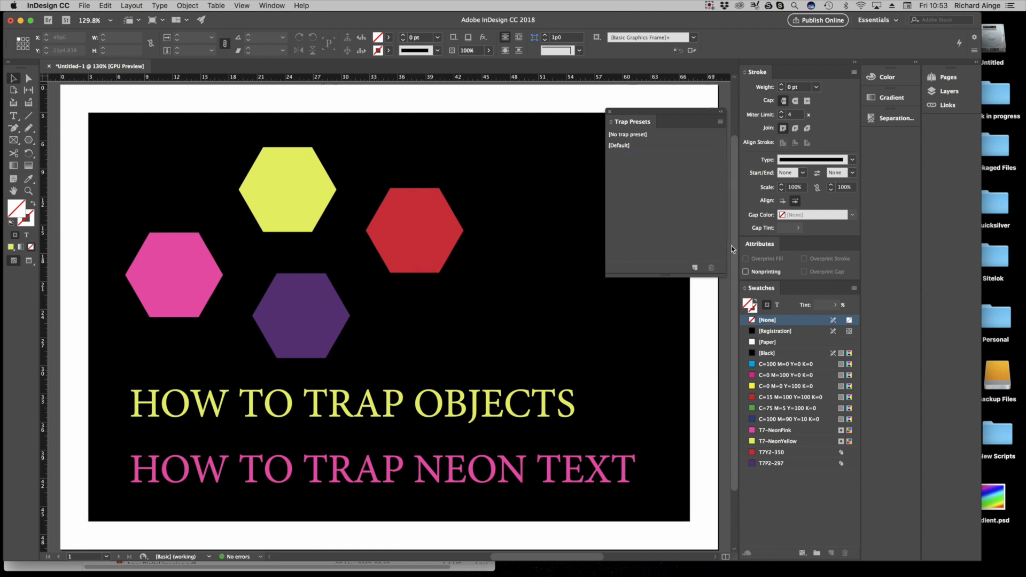
left_click(610, 111)
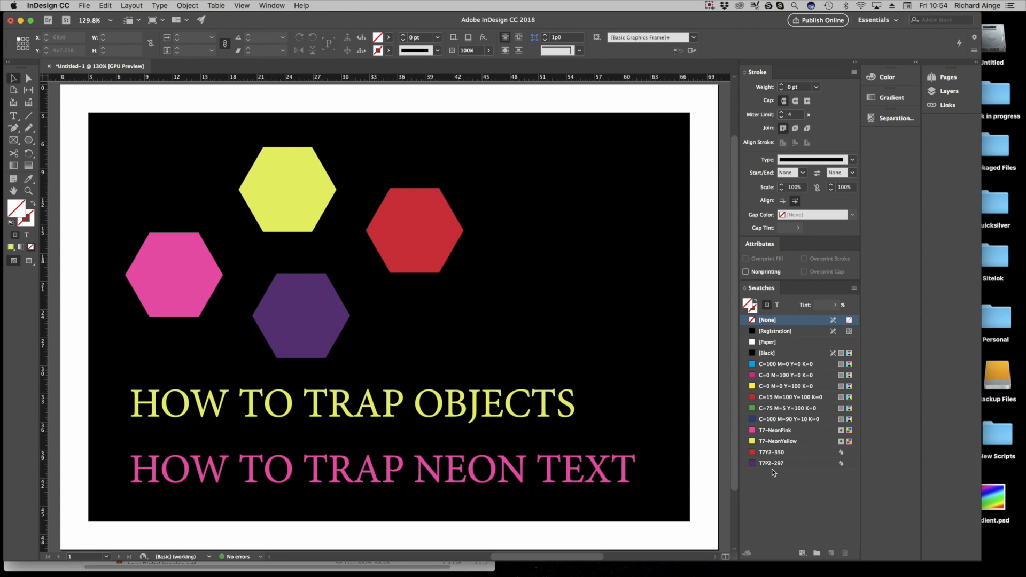
Give the pink hexagon a 0.3 mm stroke in its fill colour, aligned to the outside and set to overprint
mouse_move(761, 455)
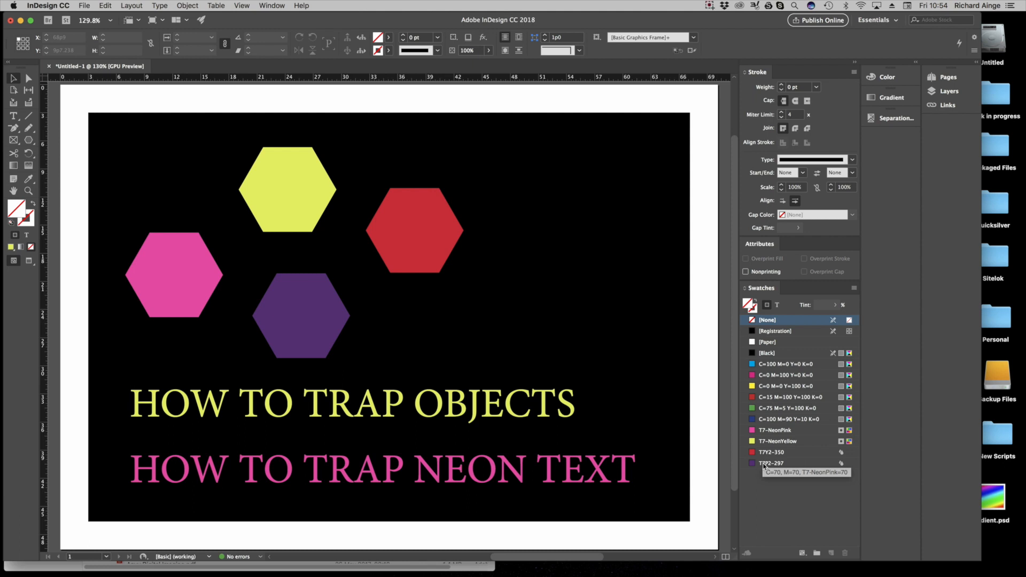
left_click(175, 270)
key("super+space")
left_click_drag(106, 219, 259, 317)
key("space")
left_click_drag(336, 389, 327, 305)
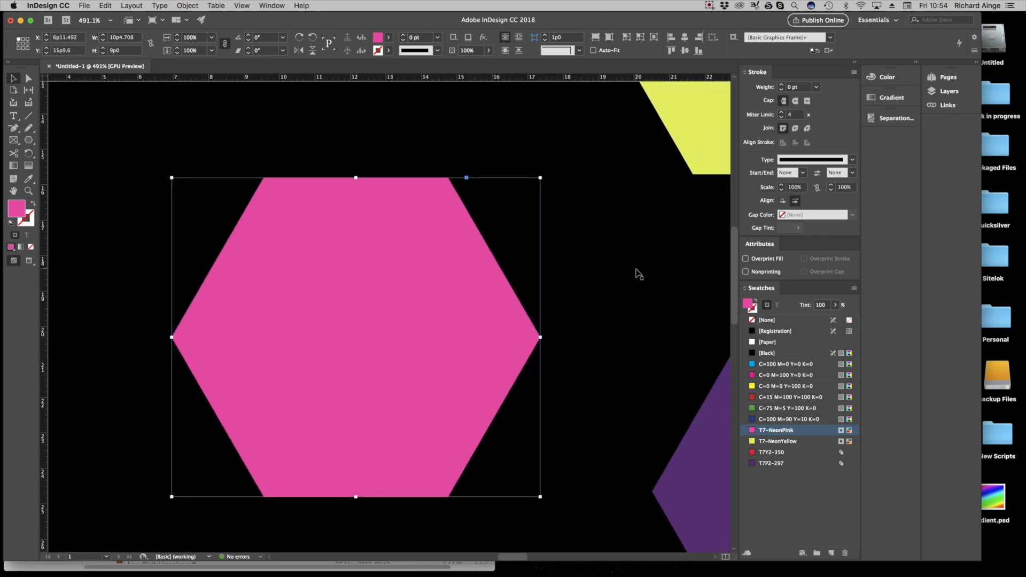
left_click(790, 88)
type("0.3mm")
key("Tab")
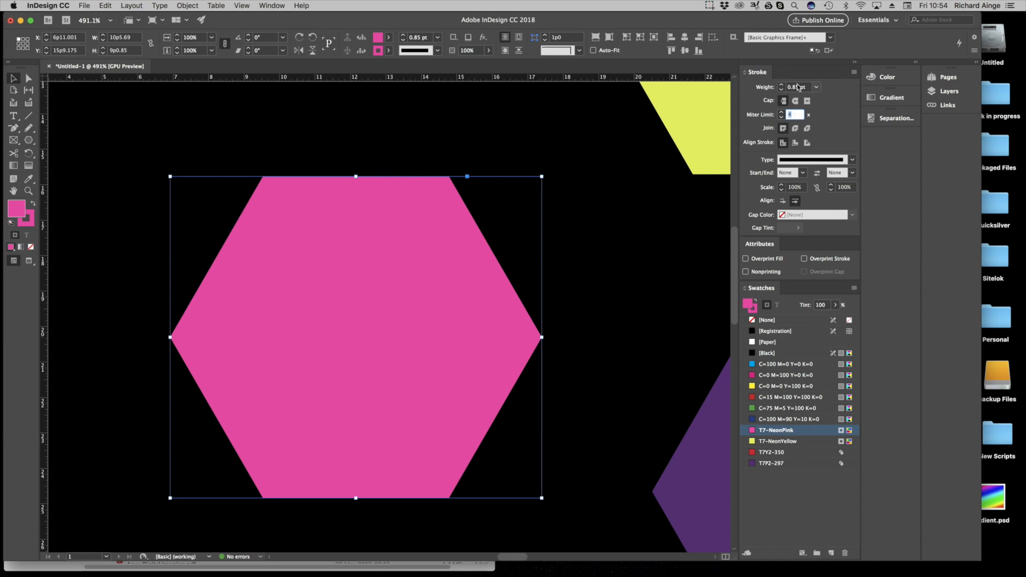
left_click(807, 143)
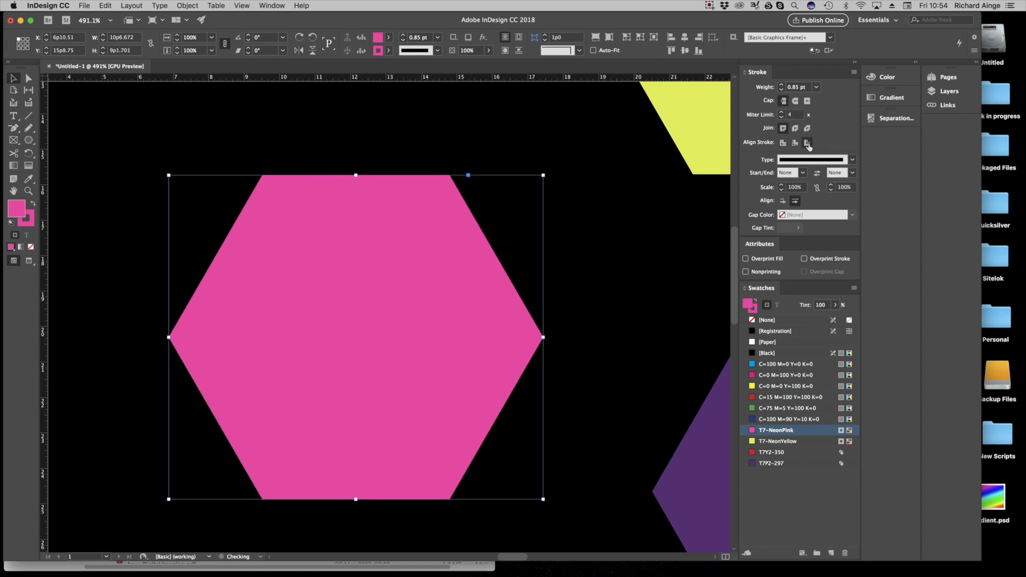
left_click(804, 259)
Preview the separations and examine the trap at the pink hexagon's right corner by hiding and showing the Black plate
left_click(898, 118)
left_click(802, 127)
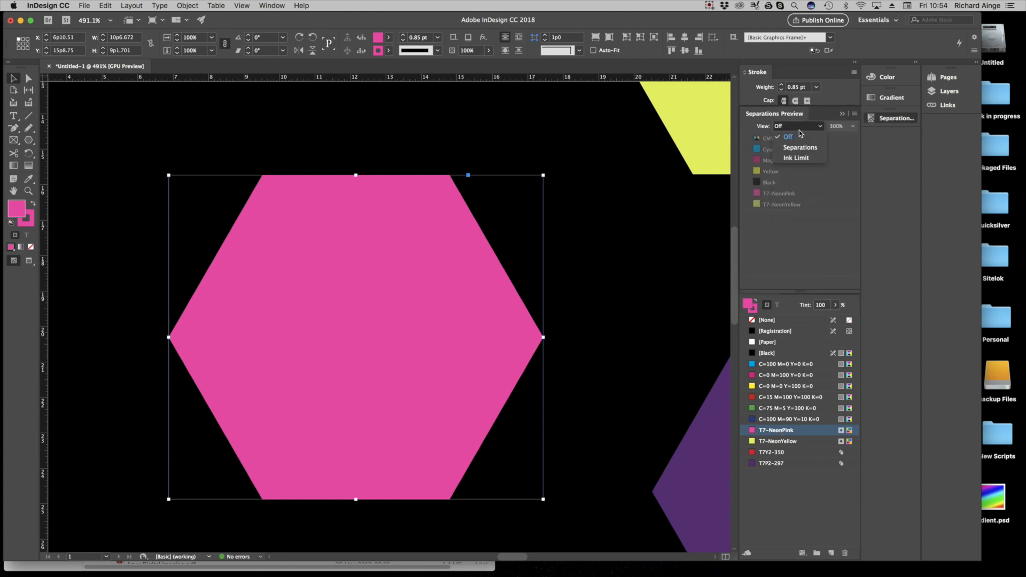
left_click(799, 148)
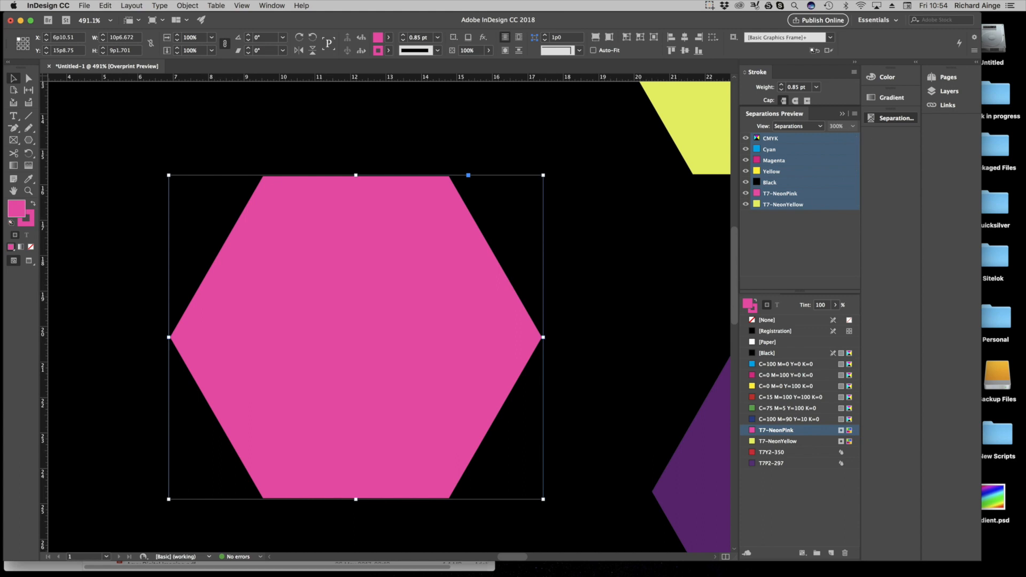
key("z")
left_click_drag(574, 320, 510, 365)
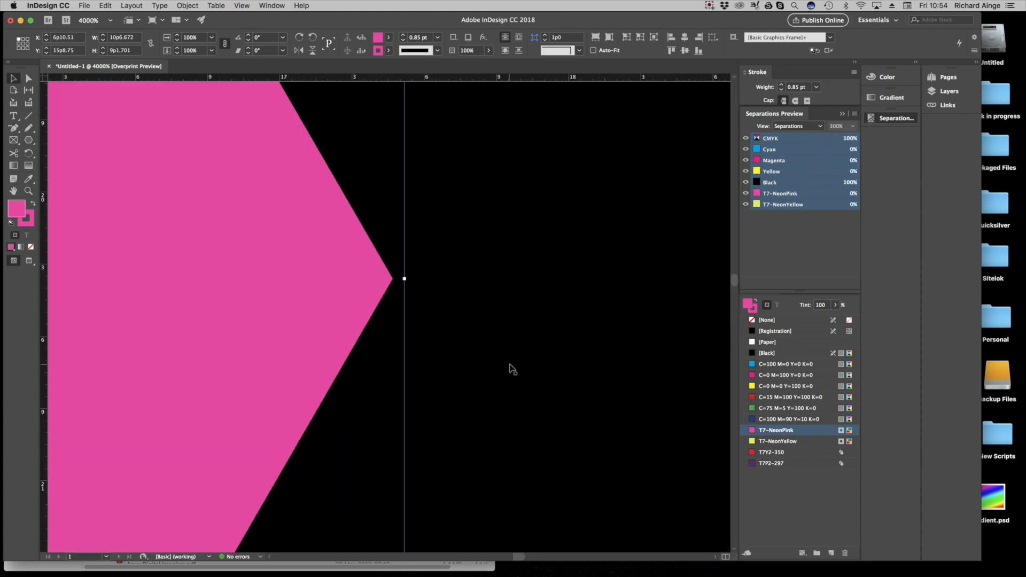
left_click(746, 183)
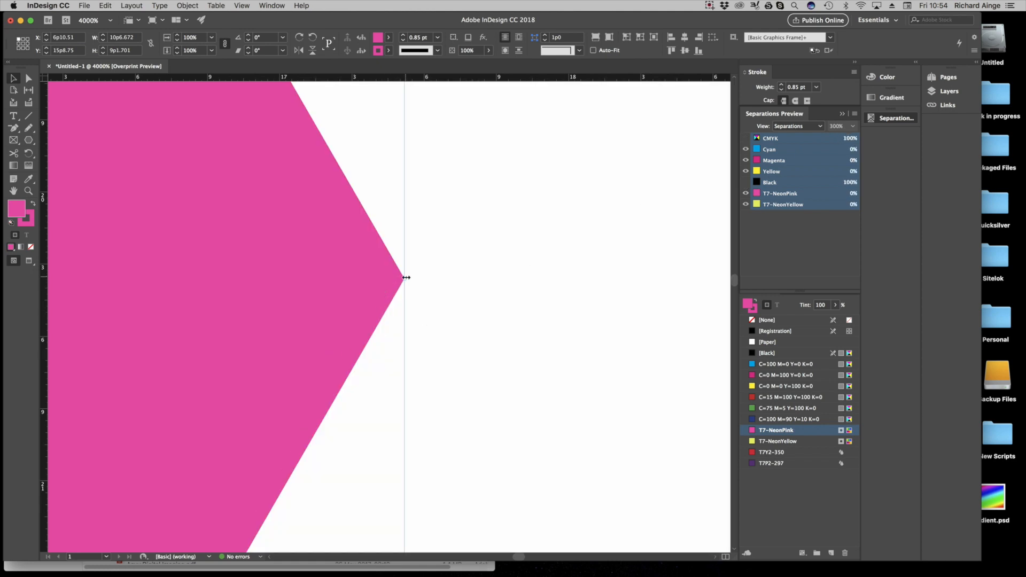
left_click(746, 183)
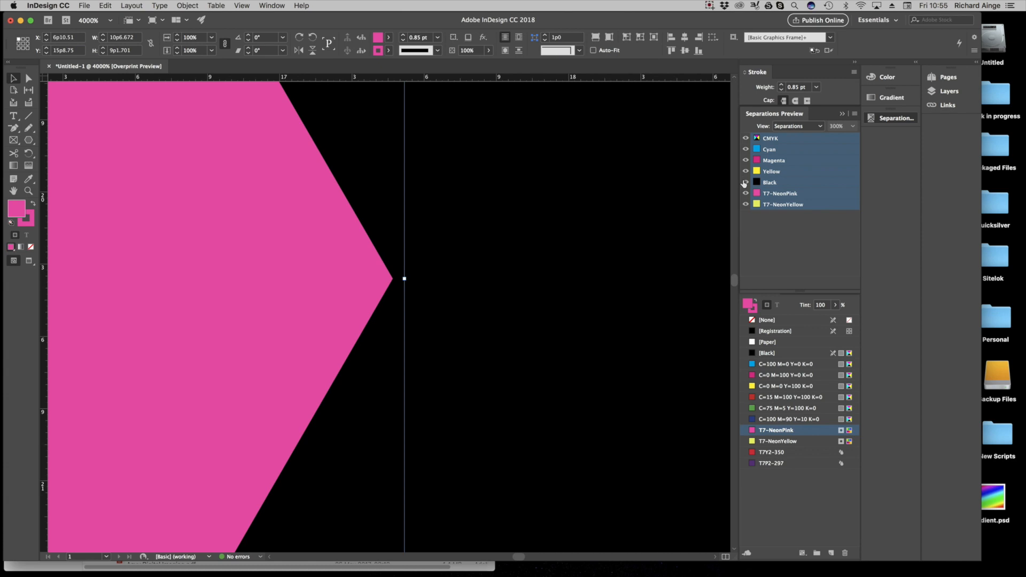
left_click(746, 183)
left_click(746, 183)
key("super+0")
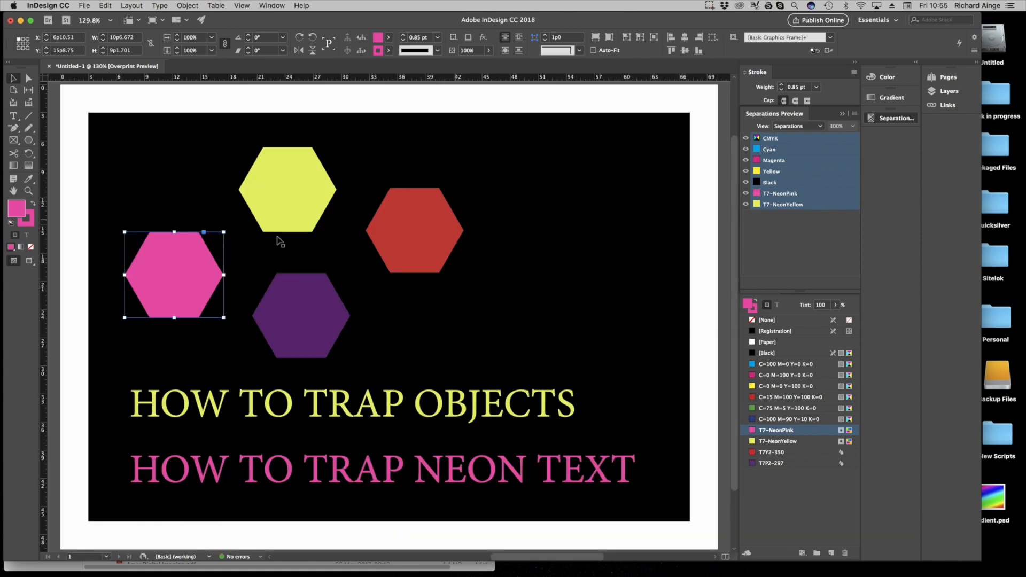
Give the yellow hexagon a 0.3 mm stroke aligned to the outside and set to overprint
left_click(170, 91)
left_click(287, 205)
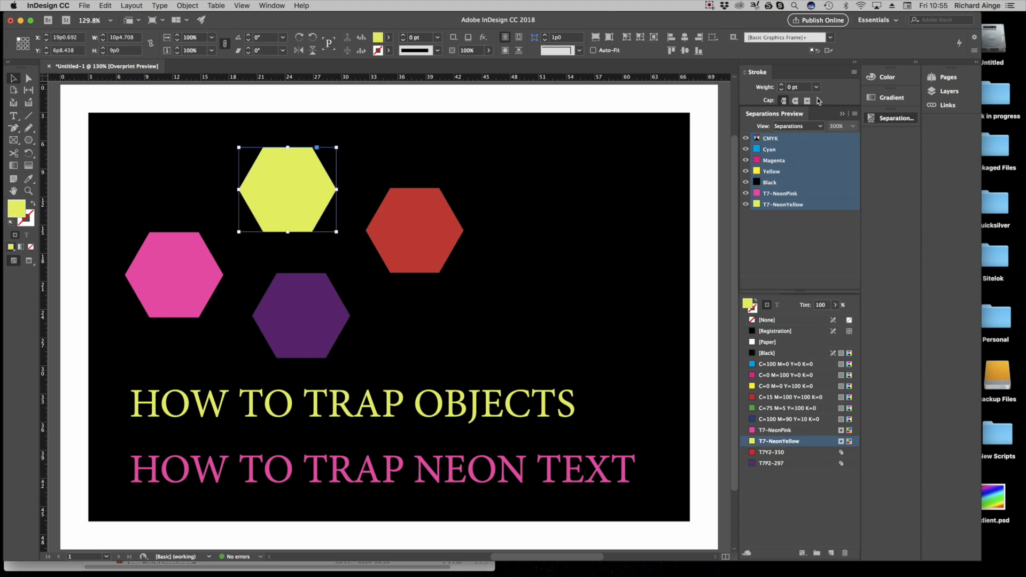
left_click(843, 114)
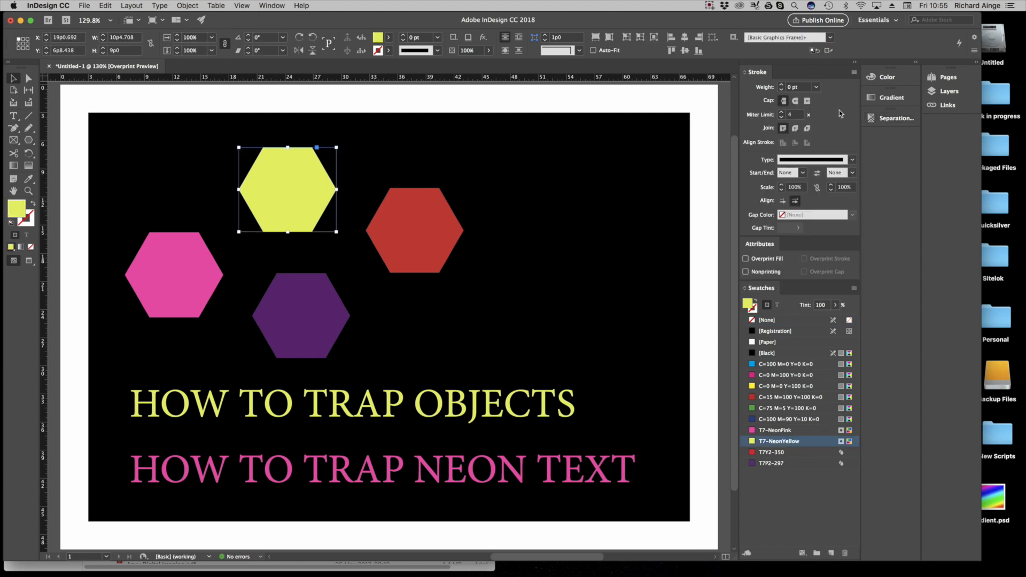
left_click(792, 87)
type("0.3 mm")
key("Return")
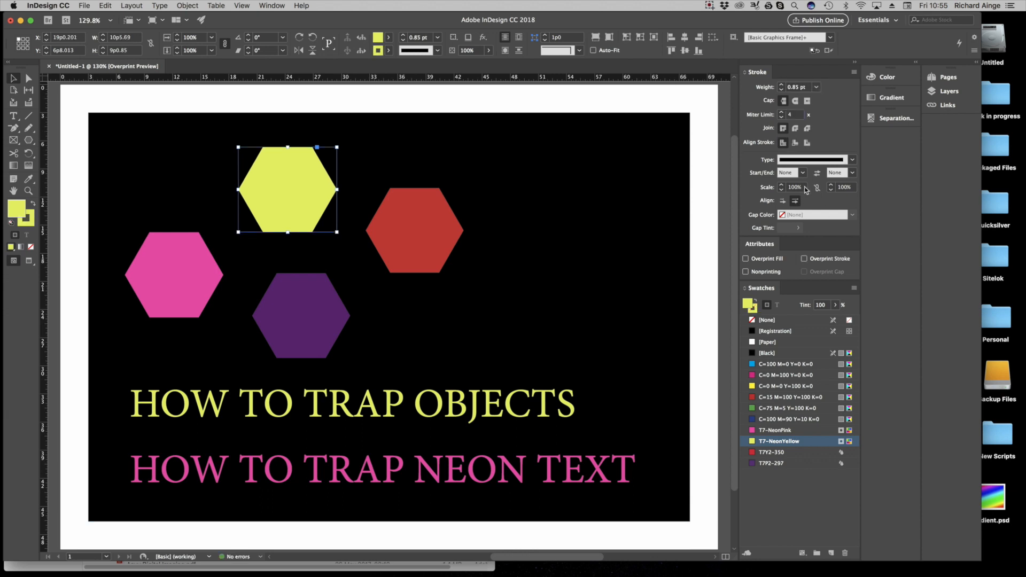
left_click(807, 143)
left_click(806, 259)
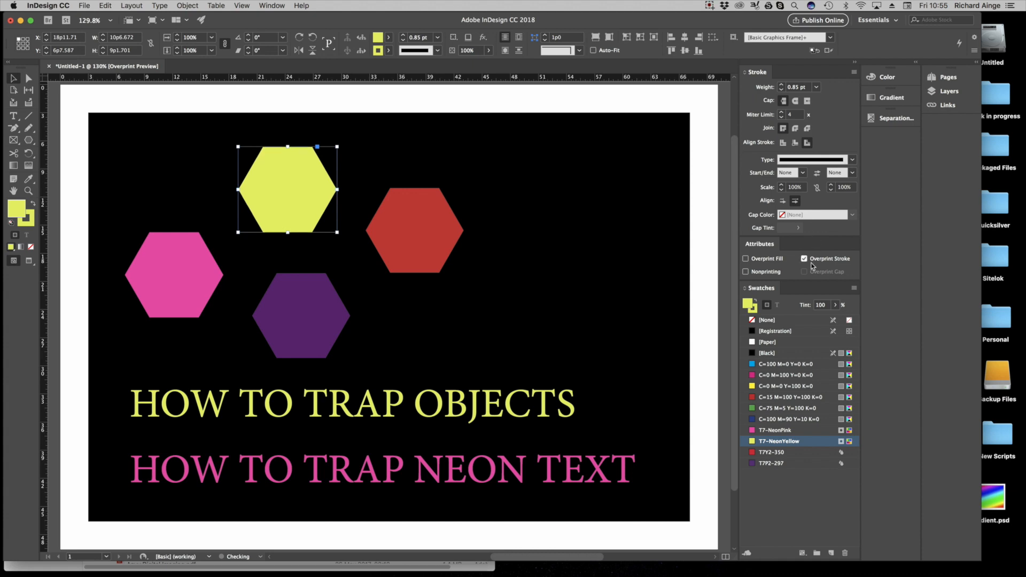
Give the red hexagon a 0.3 mm stroke aligned to the outside and set to overprint
left_click(402, 218)
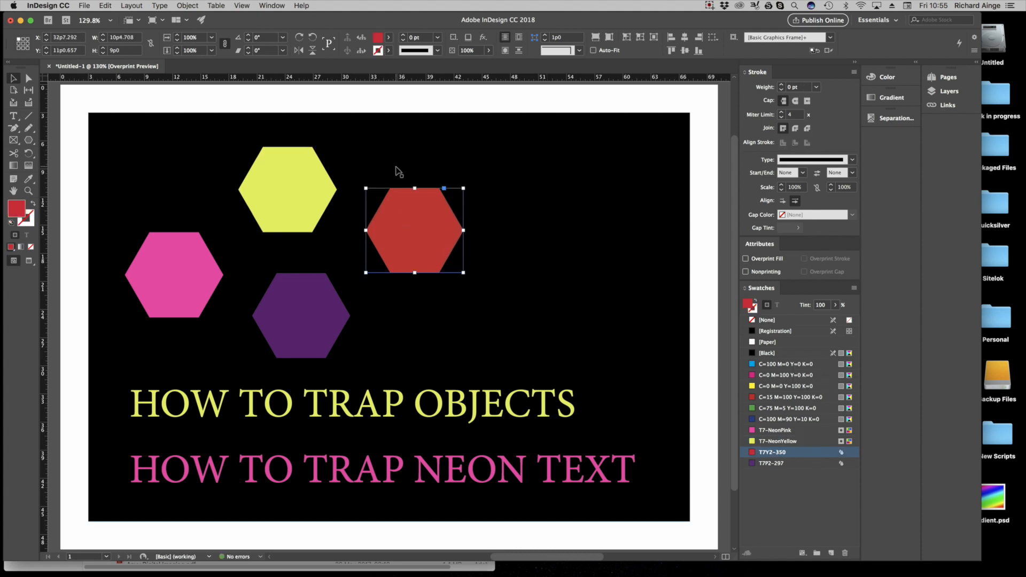
left_click(794, 87)
type("0.3 mm")
key("Tab")
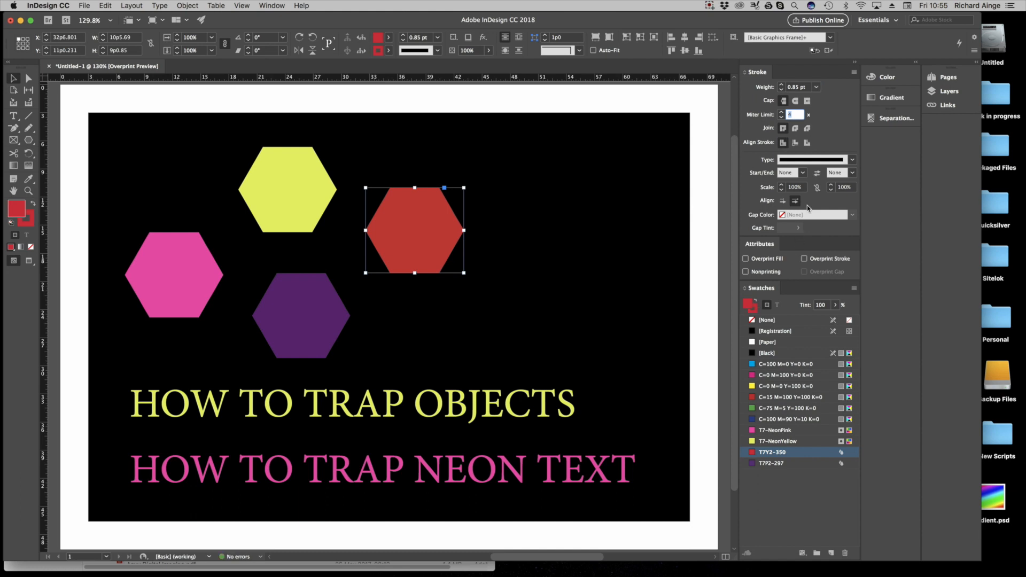
left_click(808, 143)
left_click(815, 260)
Give the purple hexagon a 0.3 mm stroke aligned to the outside and set to overprint
left_click(328, 320)
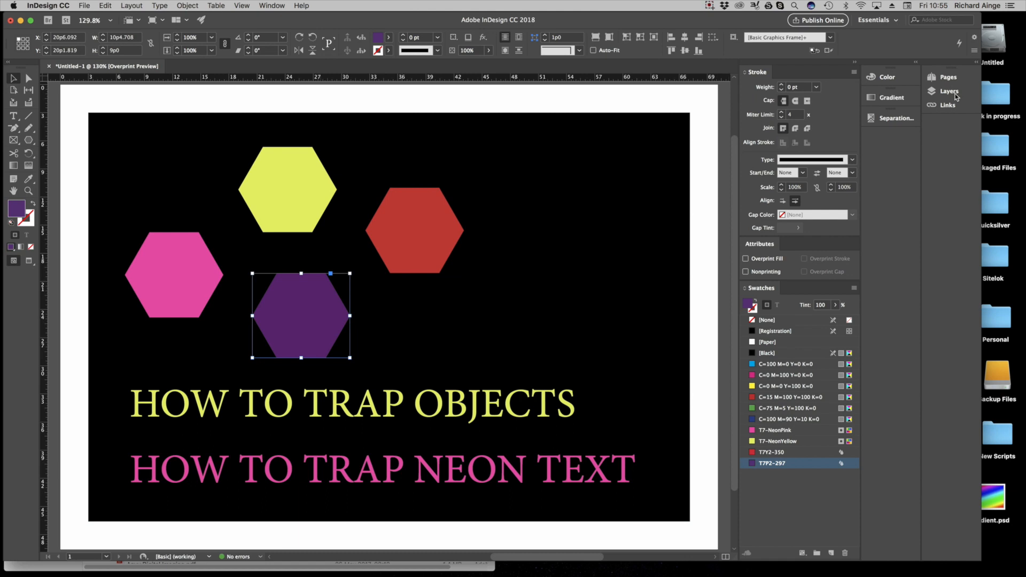
left_click(808, 89)
type("0.3 mm")
key("Return")
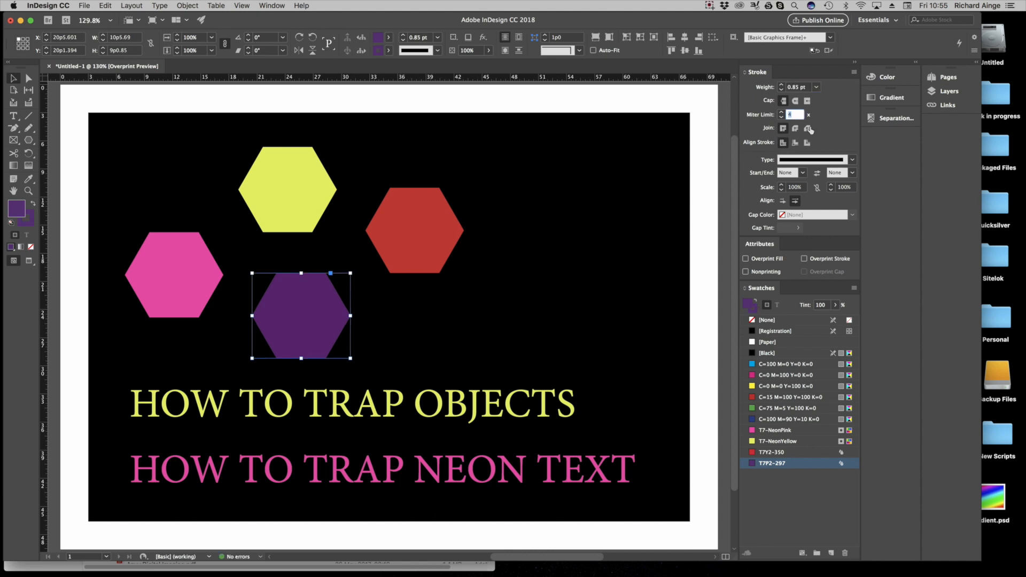
left_click(806, 141)
left_click(823, 261)
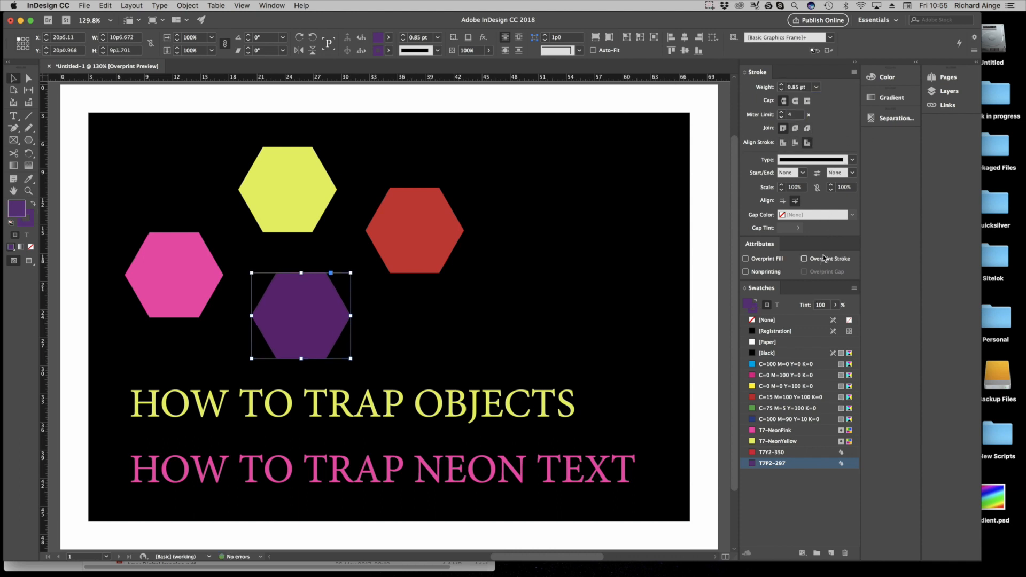
left_click(71, 410)
Inspect the ink mix of the purple hexagon's T7P2-297 swatch and leave its options unchanged
key("z")
left_click_drag(235, 261, 378, 391)
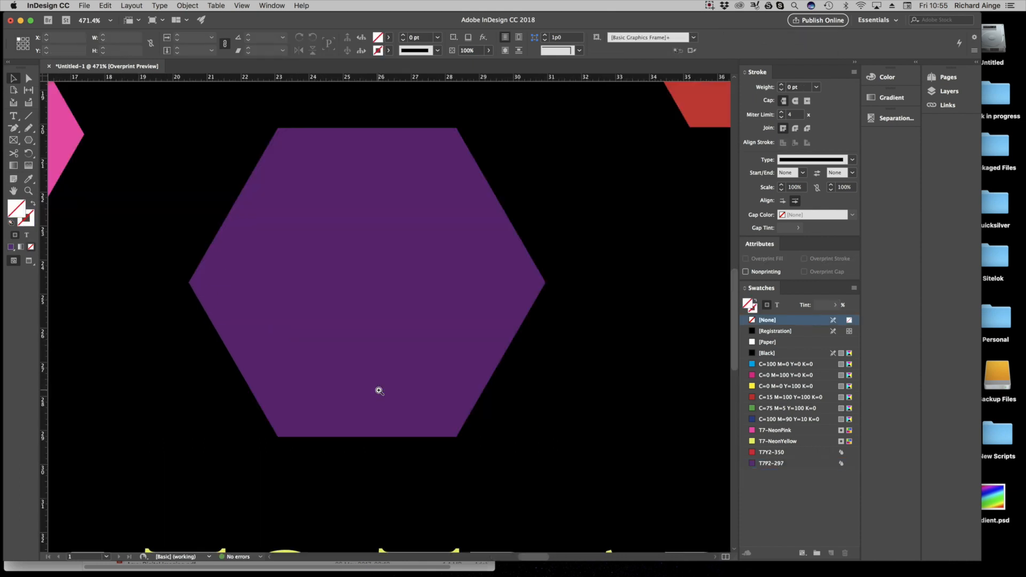
left_click(420, 173)
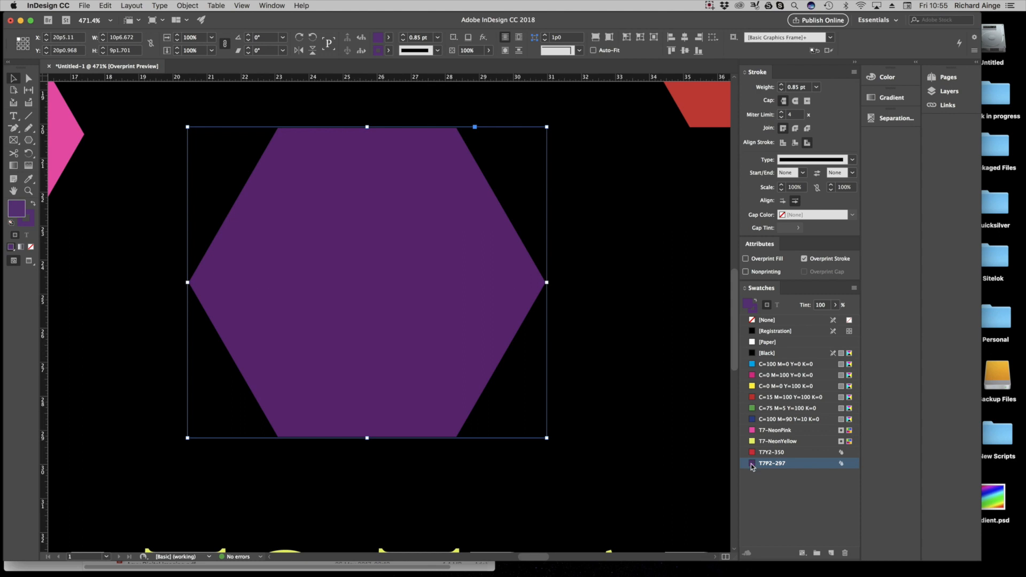
mouse_move(752, 465)
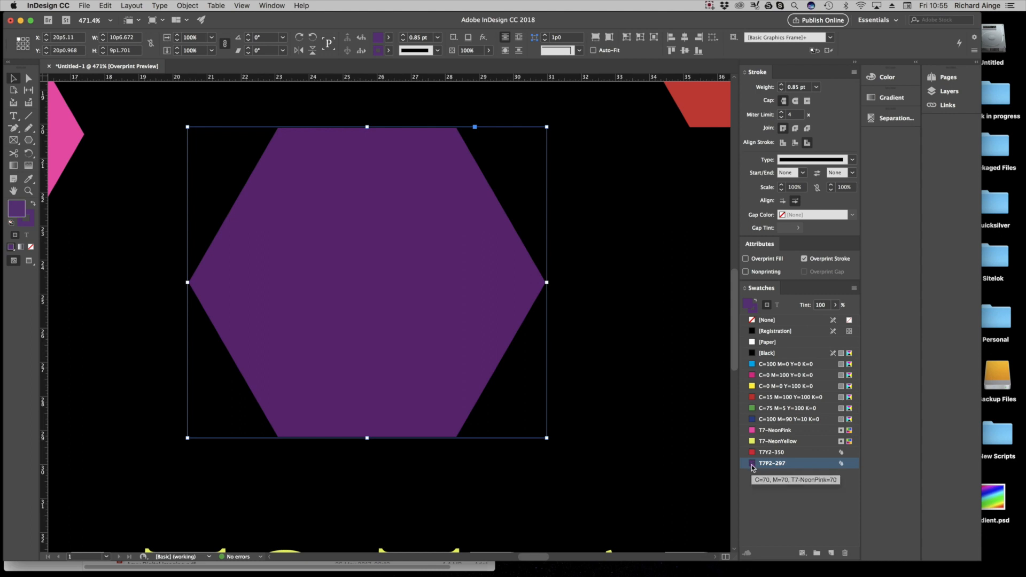
double_click(752, 464)
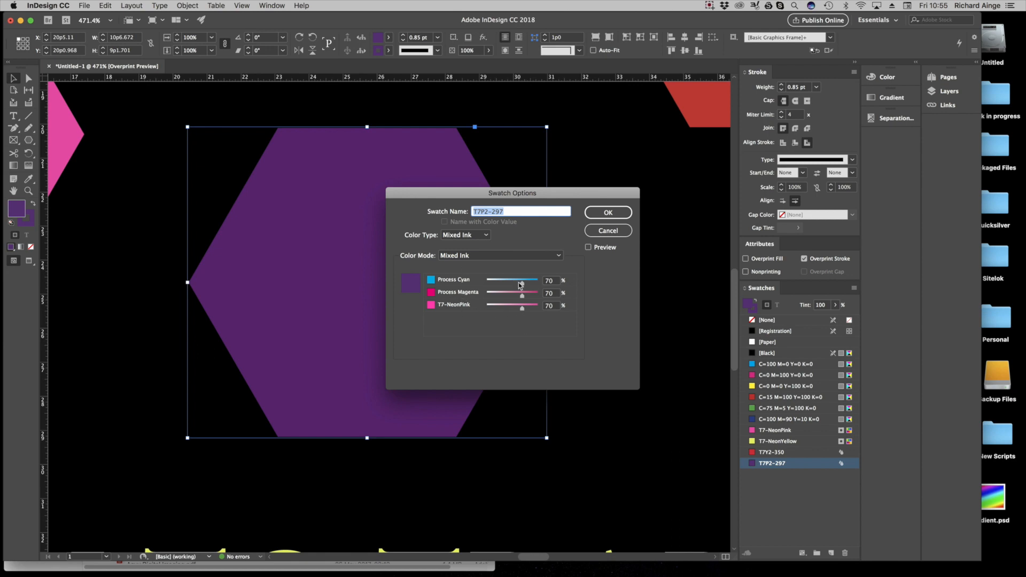
left_click(599, 233)
left_click(605, 353)
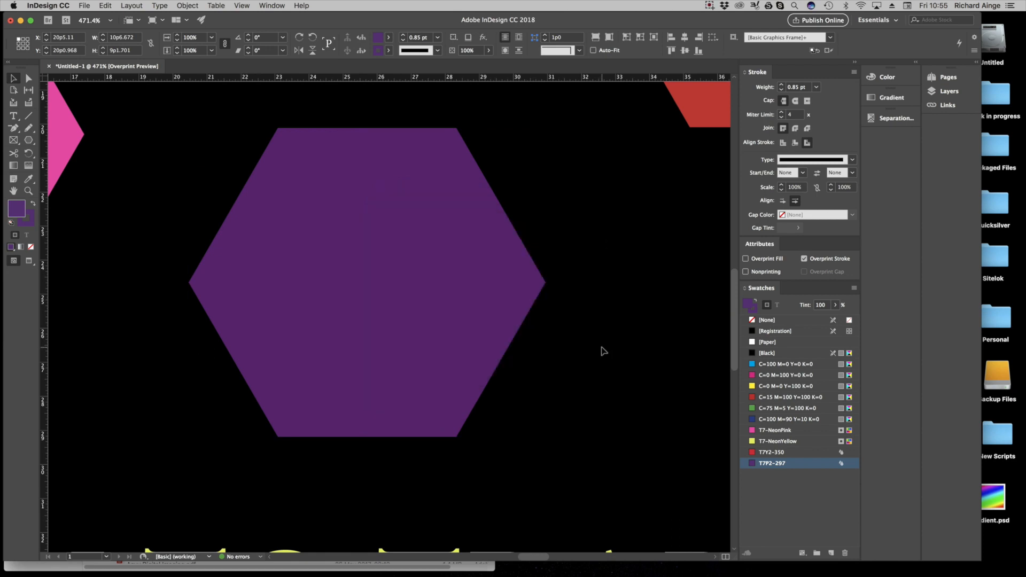
Examine the trap at the purple hexagon's right corner by hiding and showing the Black plate in the separations preview
left_click(896, 119)
left_click(747, 183)
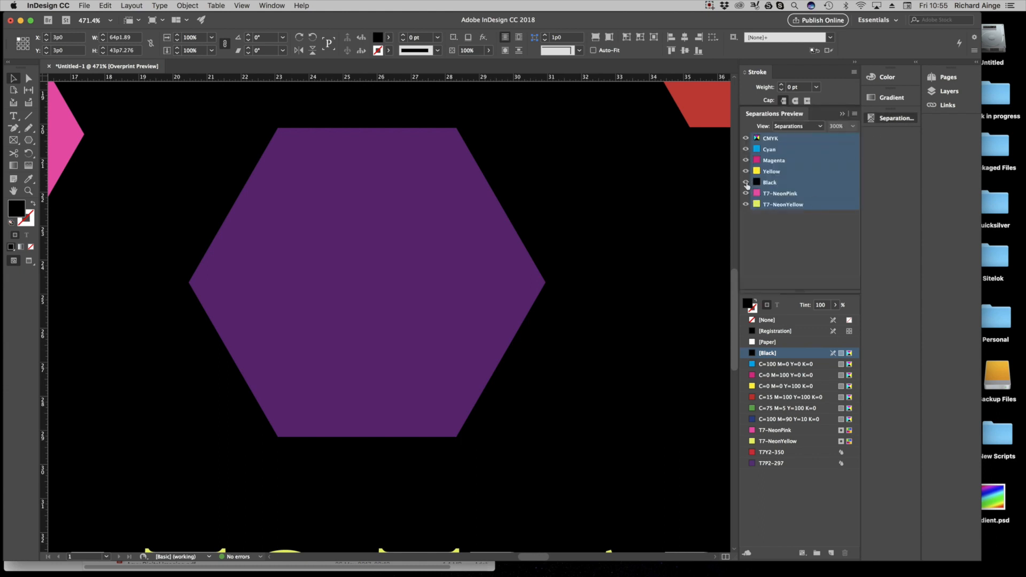
left_click(747, 183)
left_click_drag(501, 262, 605, 332)
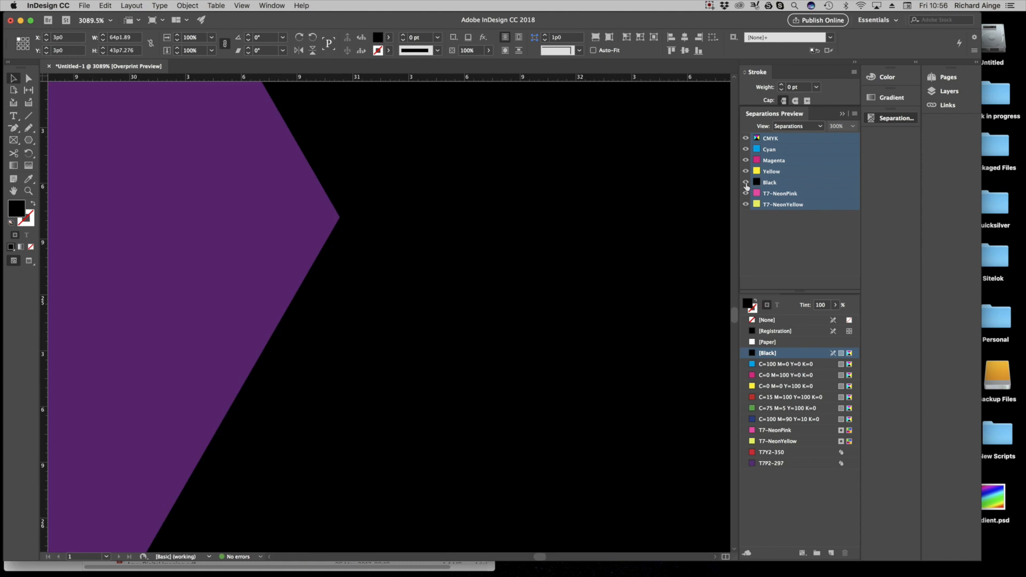
left_click(747, 183)
left_click(747, 183)
Delete the yellow HOW TO TRAP OBJECTS text and convert the pink HOW TO TRAP NEON TEXT line to outlines
key("super+0")
left_click(262, 397)
key("BackSpace")
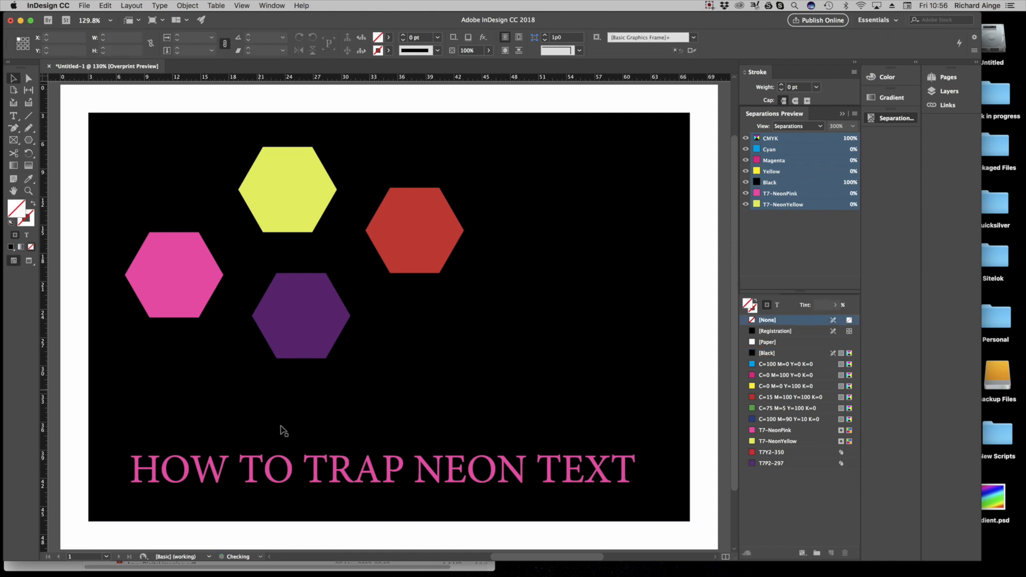
left_click(323, 480)
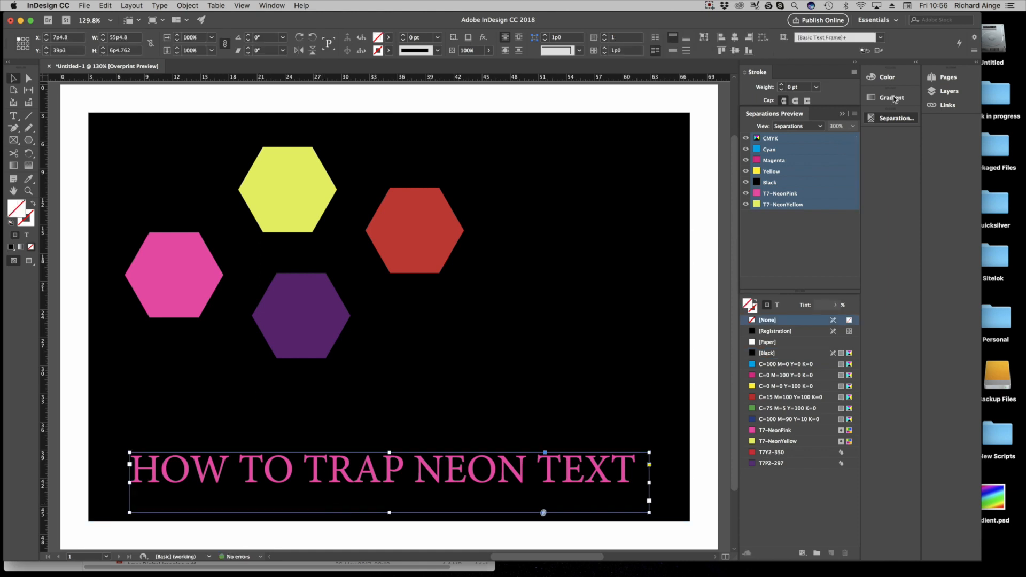
left_click(844, 114)
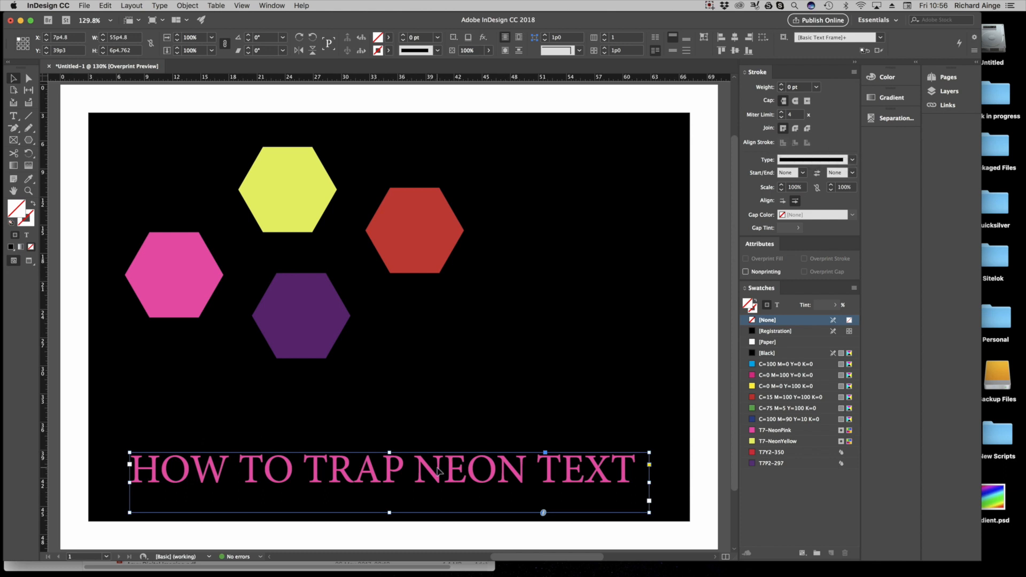
left_click(187, 6)
mouse_move(159, 5)
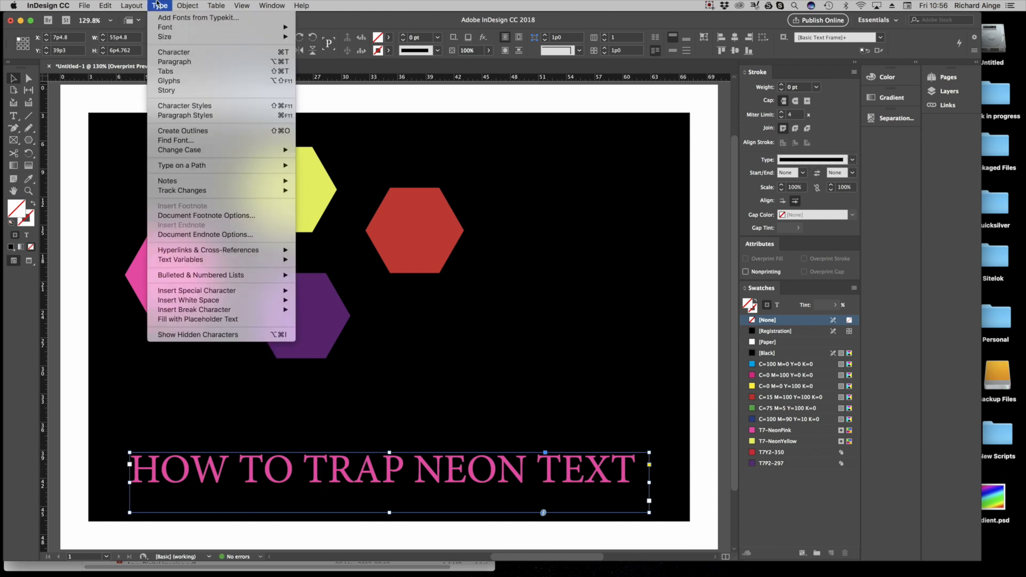
left_click(182, 132)
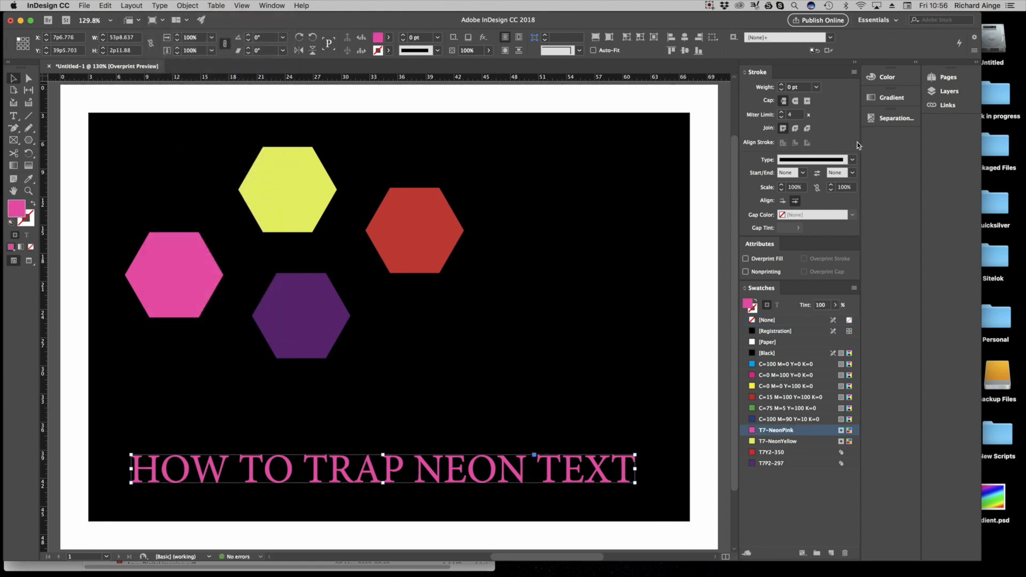
Give the outlined pink text a 0.3 mm stroke aligned to the outside and set to overprint
left_click(797, 86)
type("0.3 mm")
key("Tab")
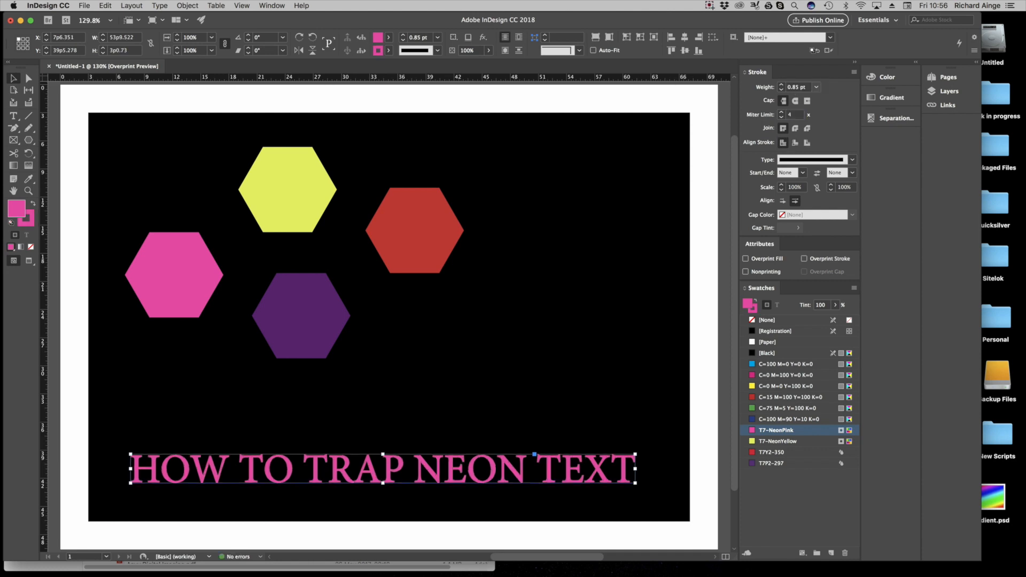
left_click(809, 143)
left_click(817, 259)
left_click(122, 540)
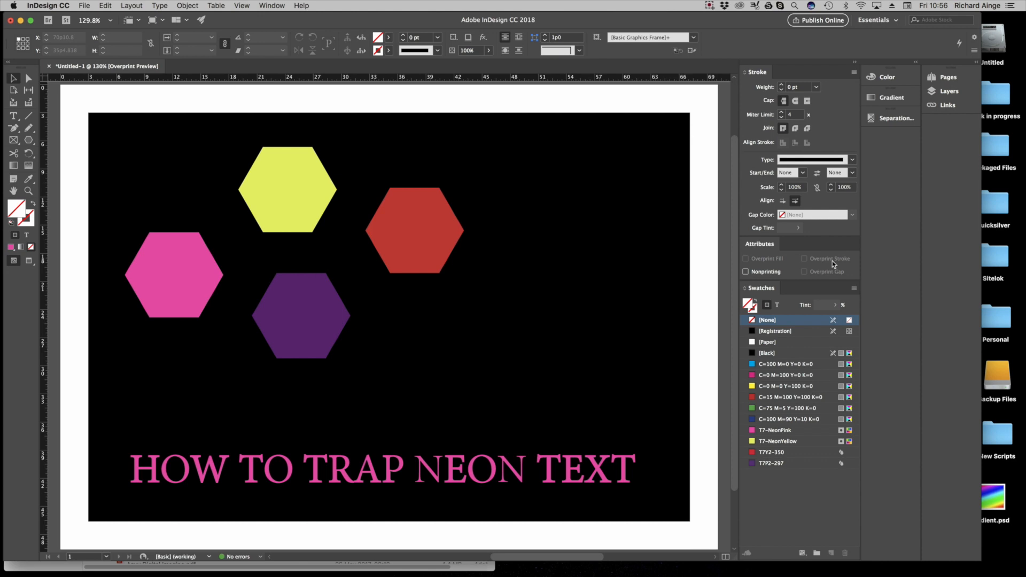
Check the separations of the whole page by hiding and showing the CMYK, T7-NeonPink and T7-NeonYellow plates
left_click(895, 119)
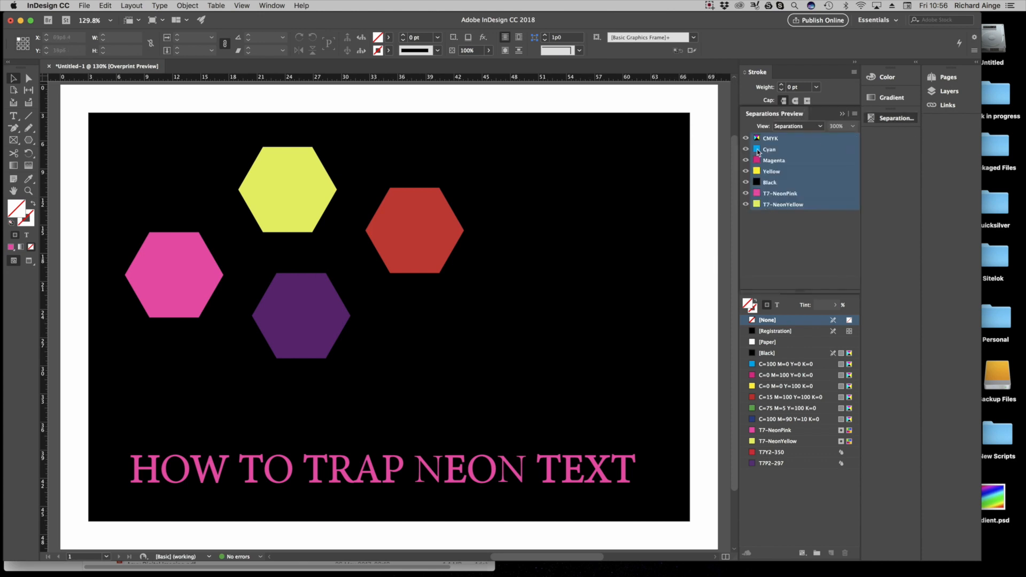
left_click(746, 138)
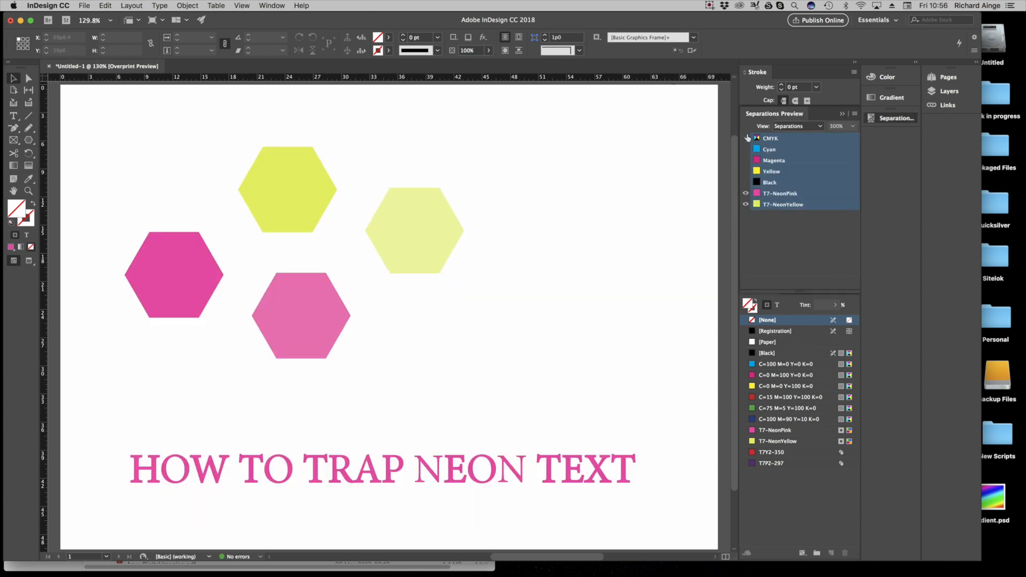
left_click(747, 138)
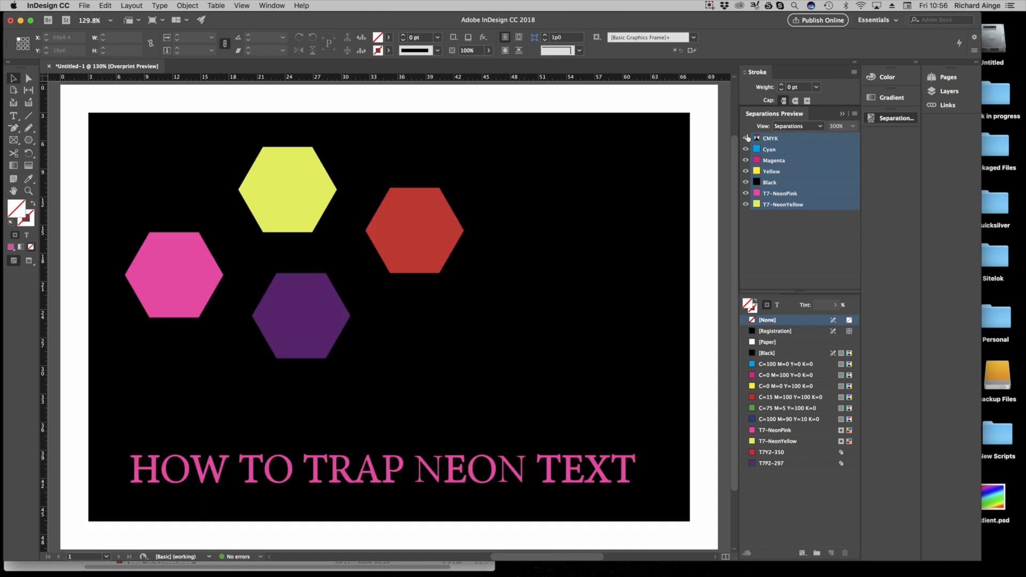
left_click(746, 195)
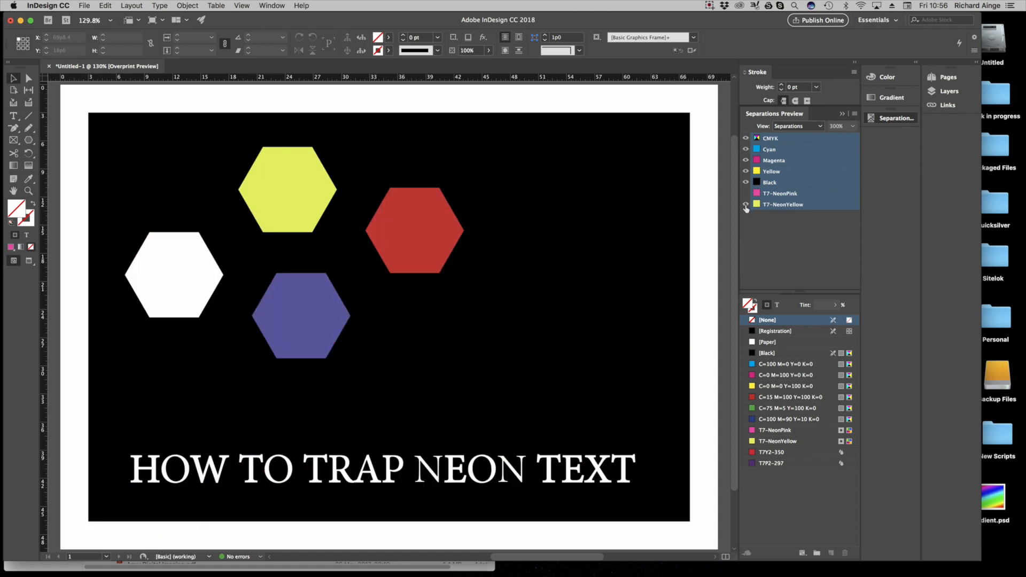
left_click(747, 204)
left_click(746, 204)
left_click(747, 193)
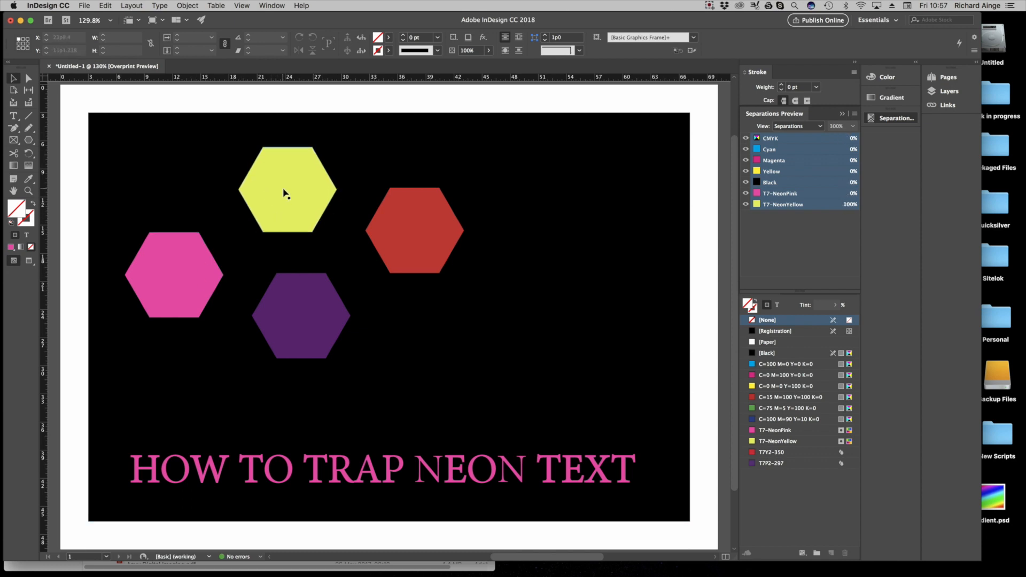
left_click(285, 212)
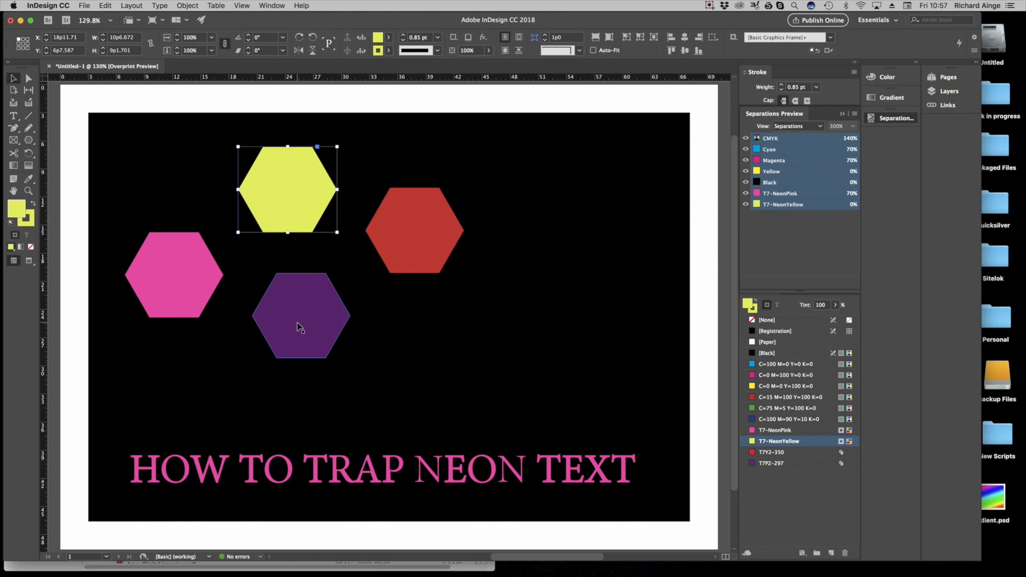
left_click(149, 93)
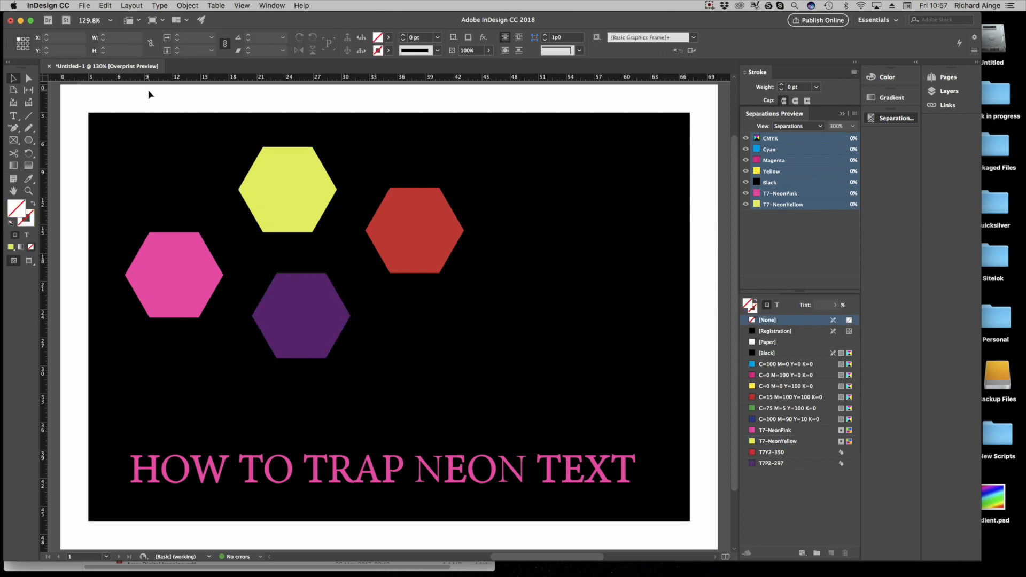